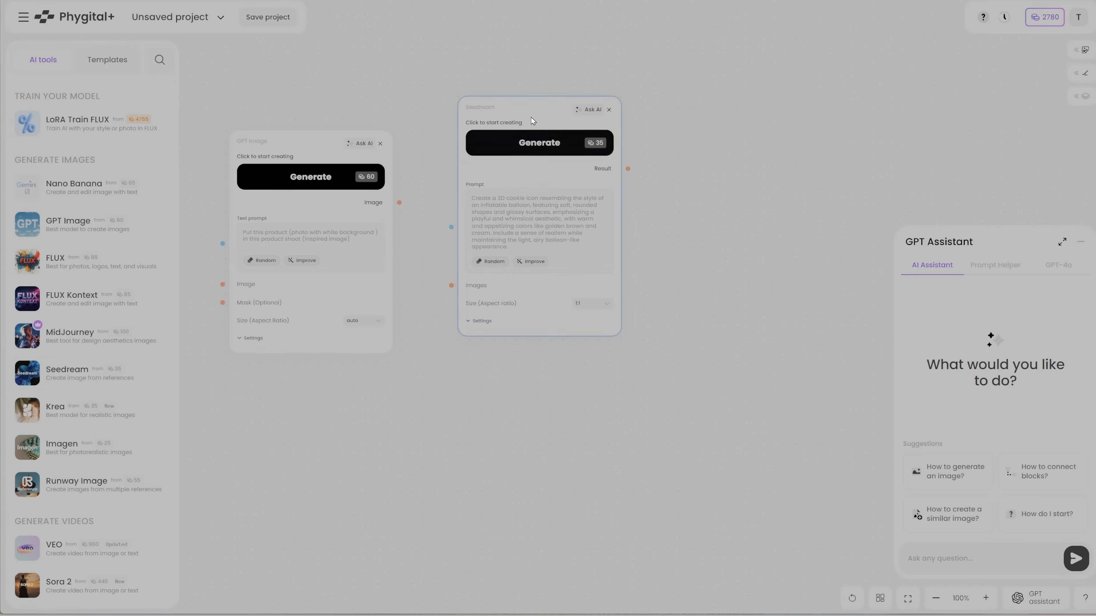
# Place the Seedream block beside GPT Image and add a Sora 2 video block on the other side of it
pyautogui.moveTo(542, 110); pyautogui.dragTo(533, 151)
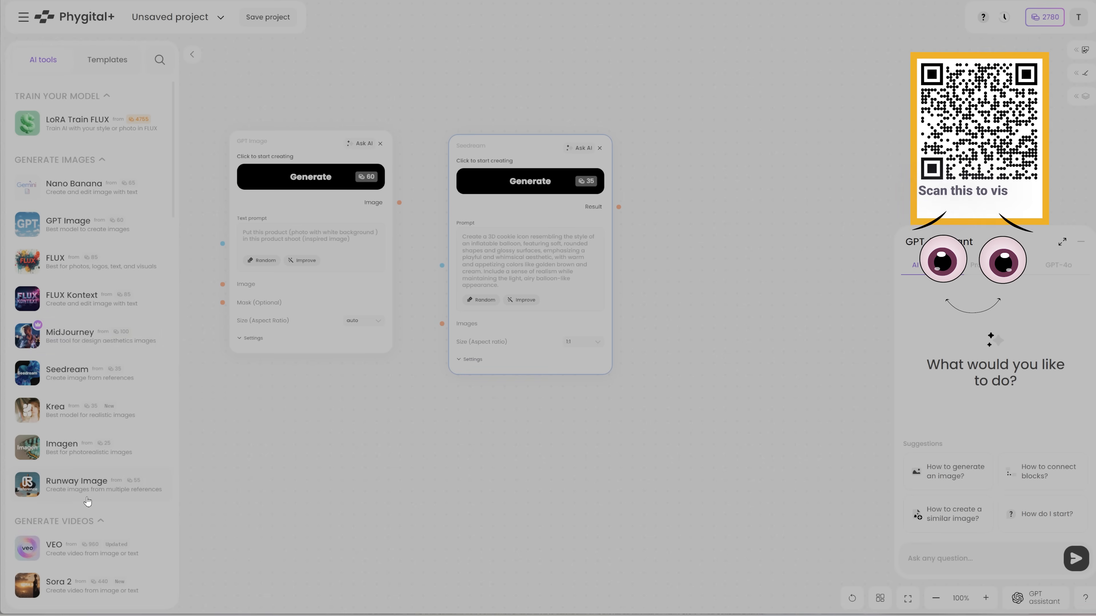
pyautogui.scroll(-5, 78, 475)
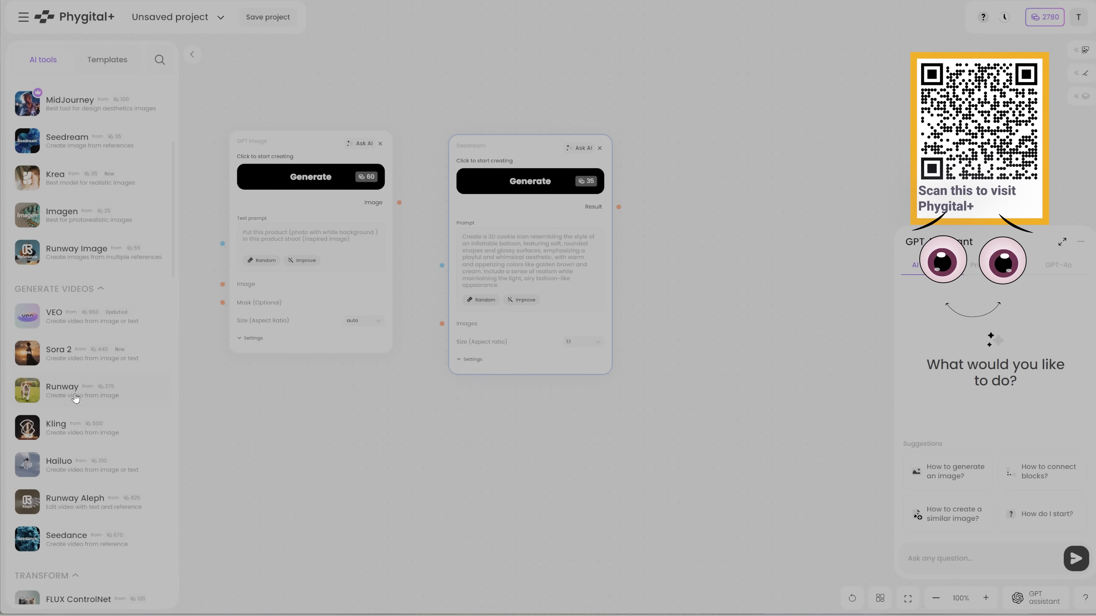
pyautogui.moveTo(74, 357); pyautogui.dragTo(716, 154)
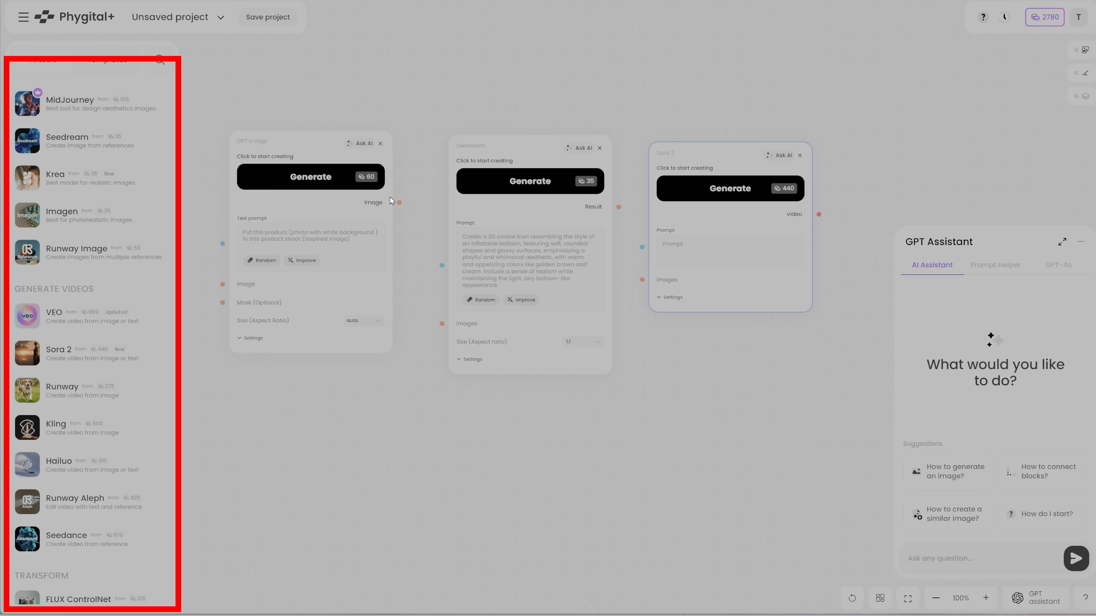
# Connect GPT Image's image output to Seedream's images input, and Seedream's result to Sora 2's images input
pyautogui.moveTo(412, 291); pyautogui.dragTo(444, 328)
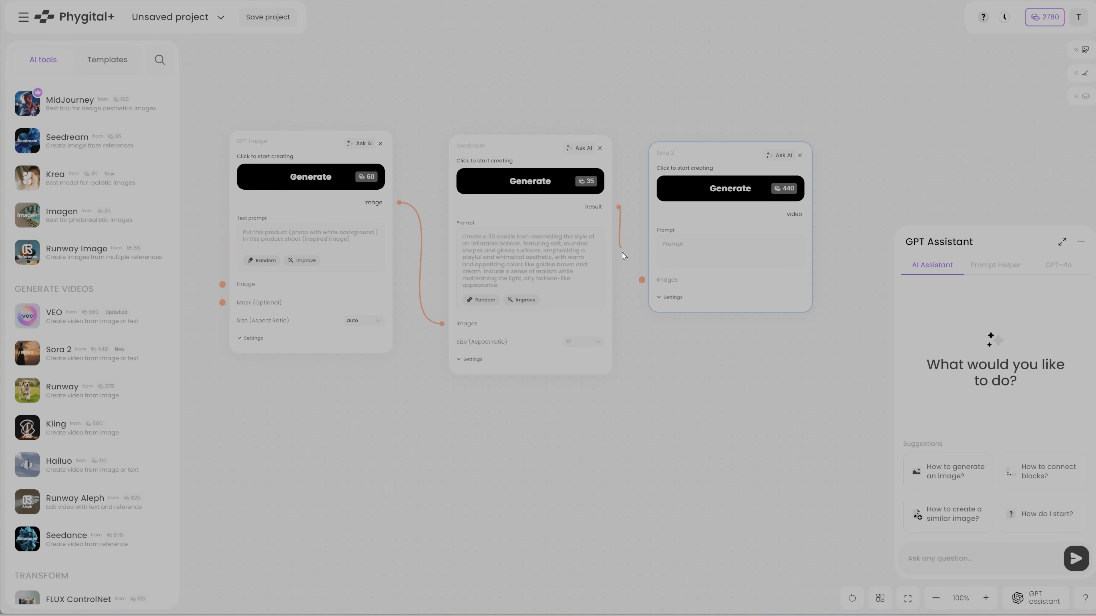
pyautogui.moveTo(624, 256); pyautogui.dragTo(643, 280)
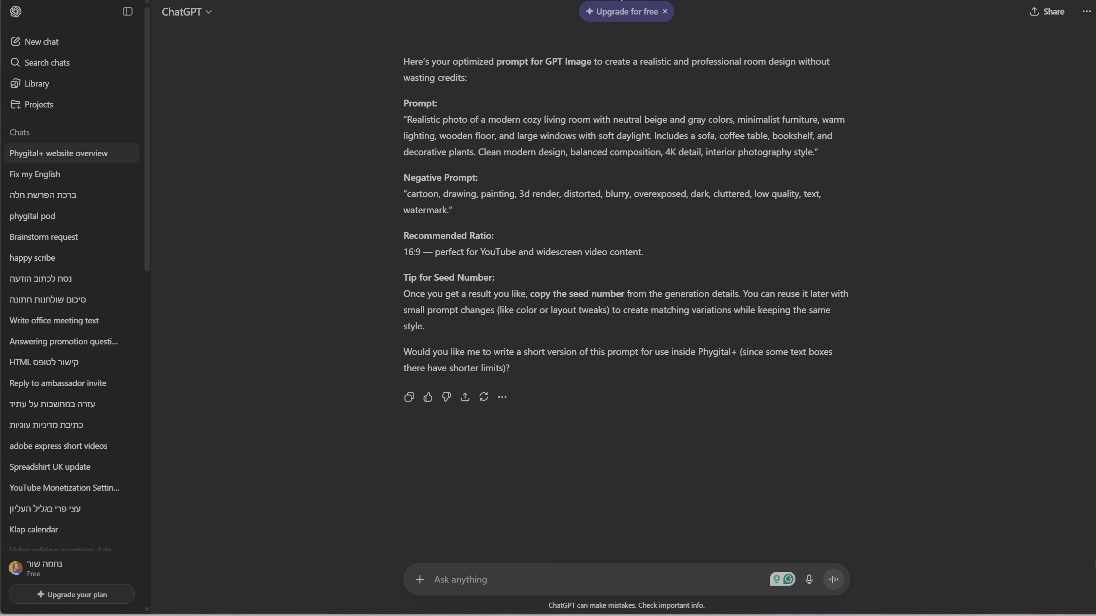
# Copy the realistic modern cozy living room prompt from ChatGPT into GPT Image's text prompt in Phygital+
pyautogui.moveTo(408, 118); pyautogui.dragTo(818, 153)
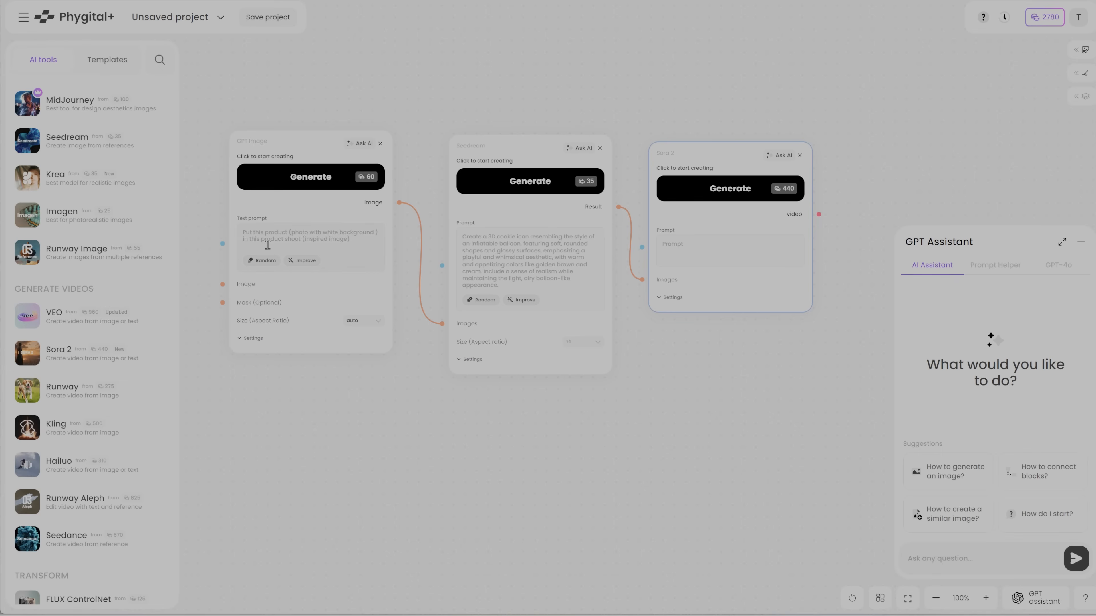
pyautogui.click(268, 245)
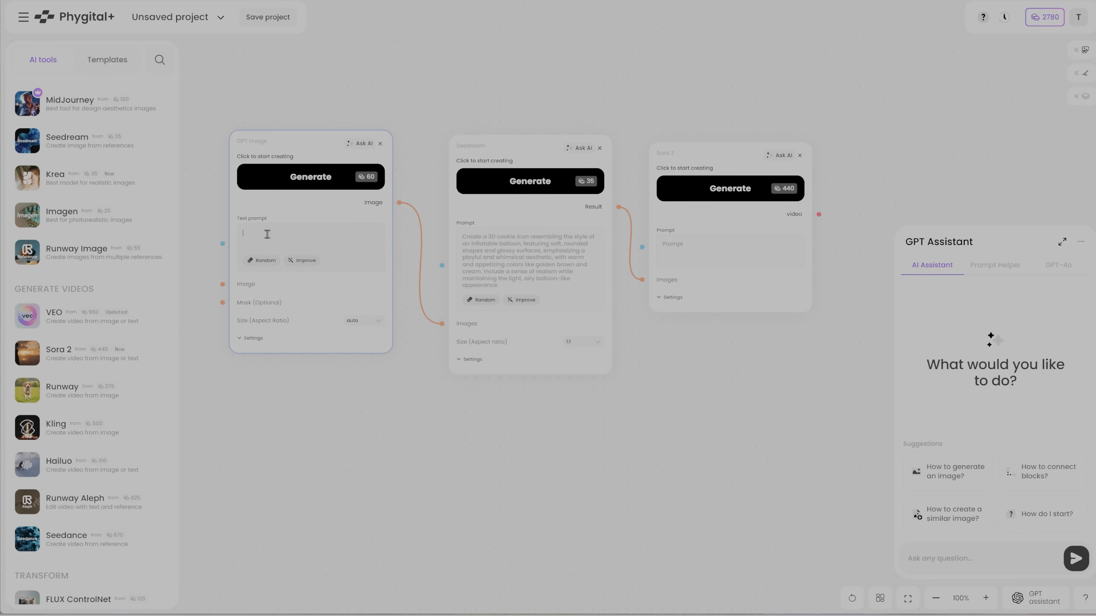
pyautogui.write('Realistic photo of a modern cozy living room with neutral beige and gray colors, minimalist furniture, warm lighting, wooden floor, and large windows with soft daylight. Includes a sofa, coffee table, bookshelf, and decor plants. Clean modern design, balanced composition, 4K detail, interior photography style.')
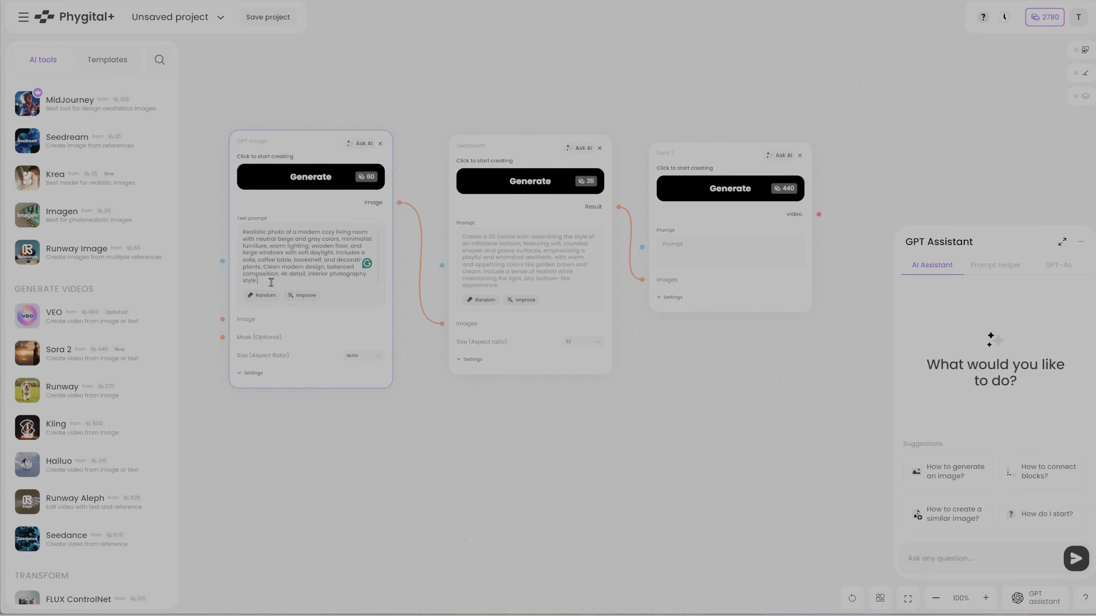
# Set the GPT Image size to 1536x1024 and generate the living room image
pyautogui.click(257, 373)
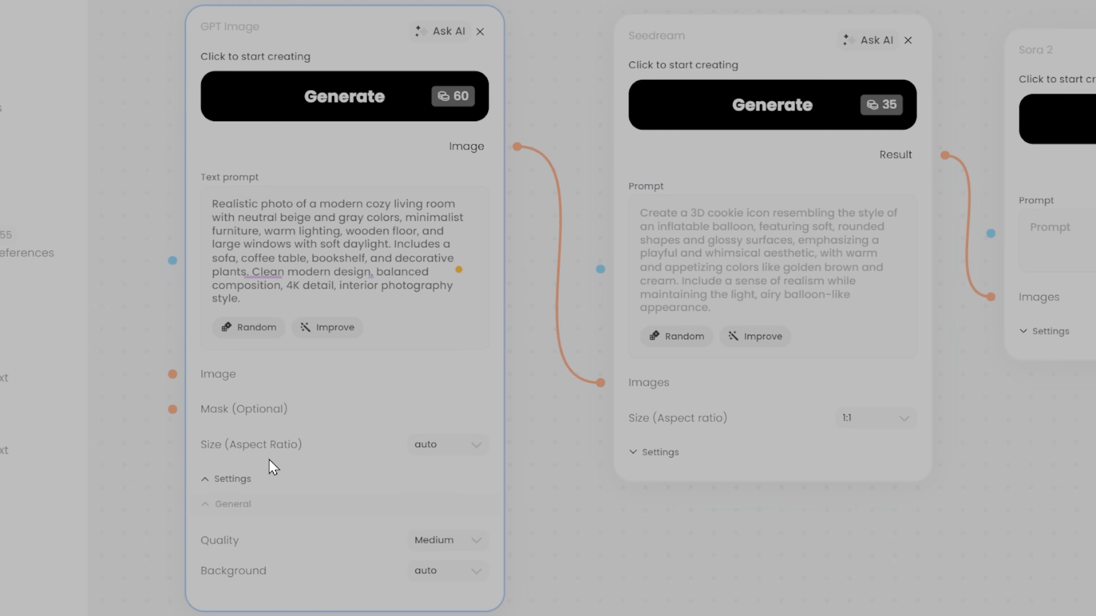
pyautogui.click(453, 449)
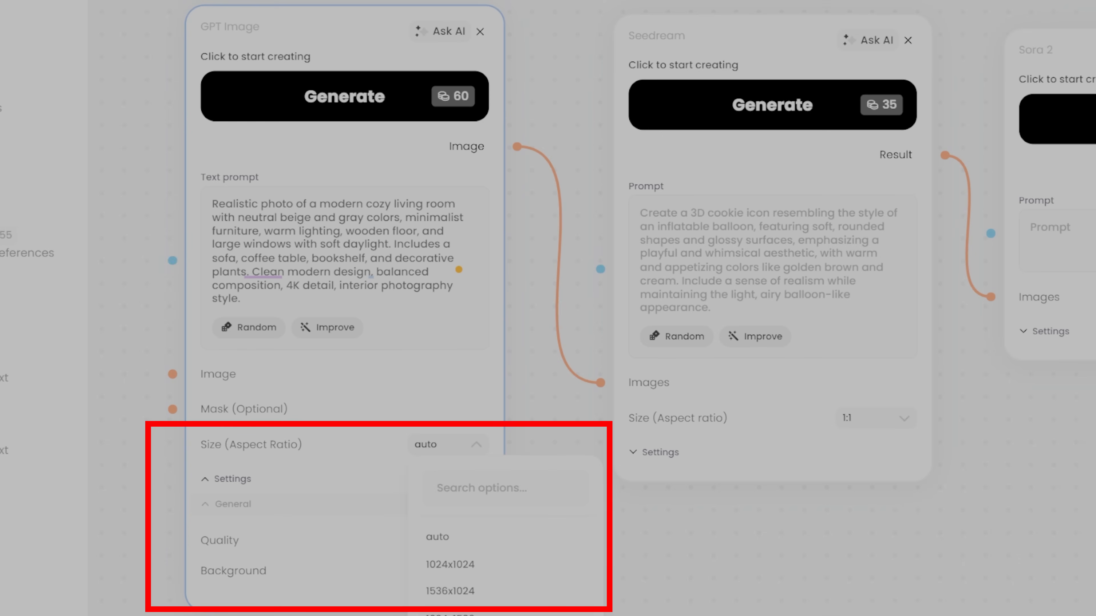
pyautogui.click(440, 449)
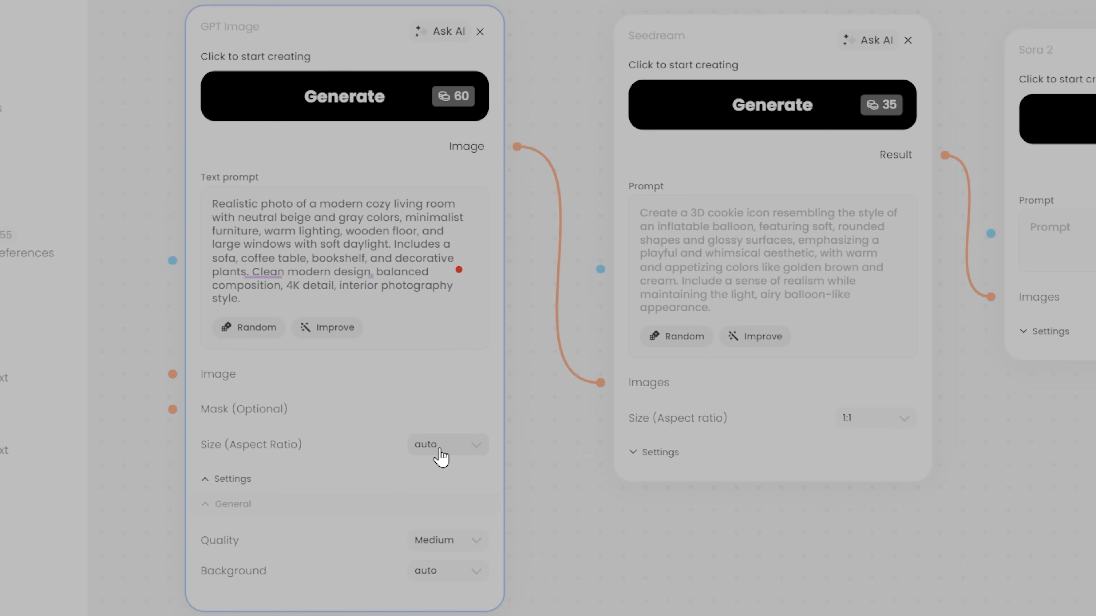
pyautogui.click(441, 453)
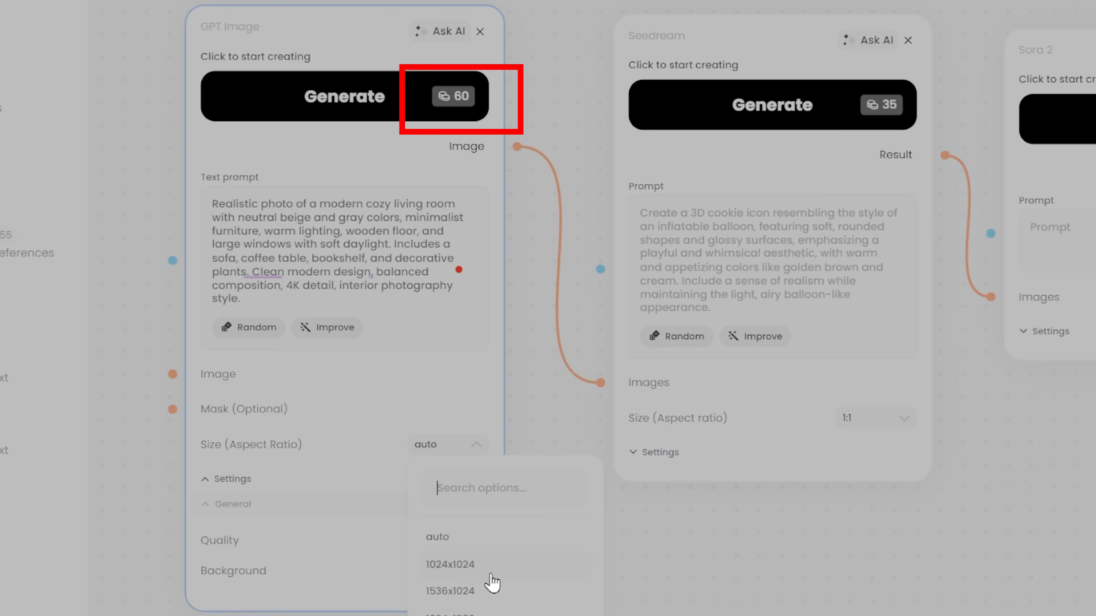
pyautogui.click(499, 598)
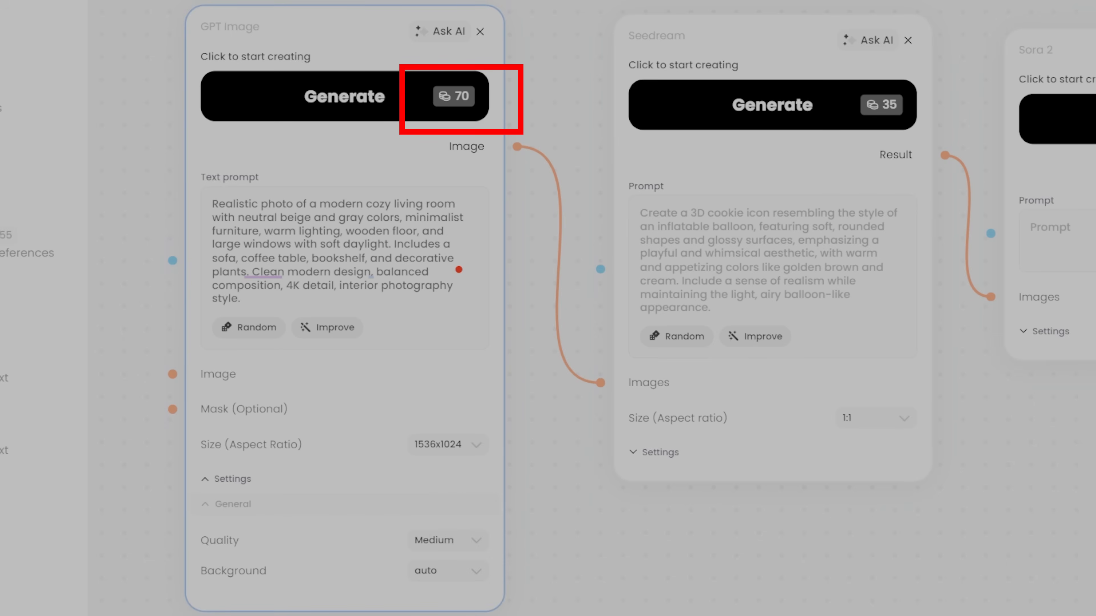
pyautogui.click(306, 99)
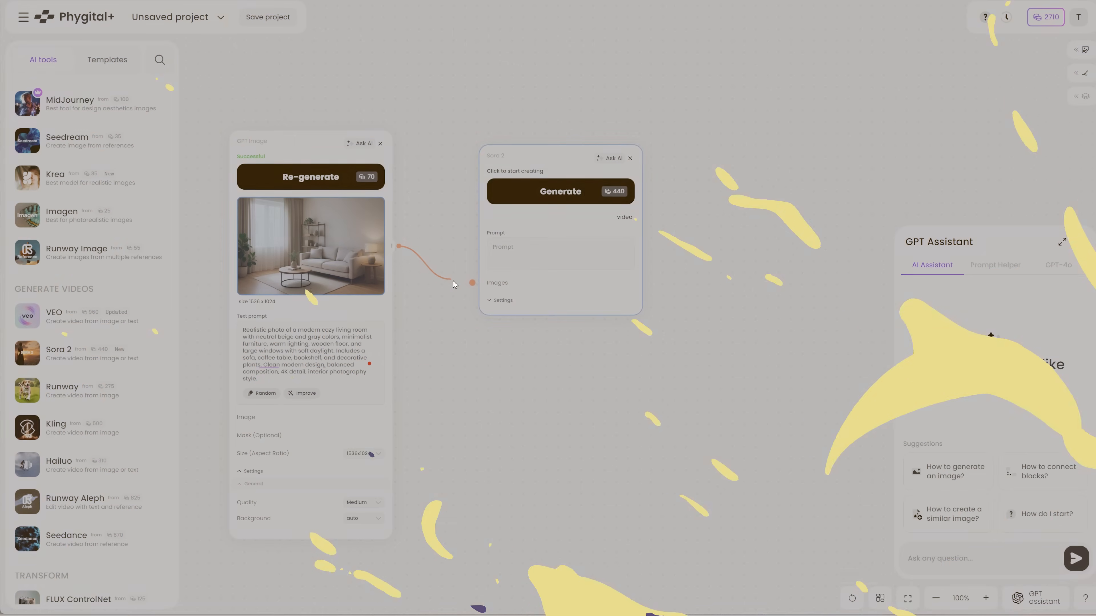
# Connect the GPT Image output to Sora 2's images input and paste the prompt for a 15-second slow pan of the cozy living room
pyautogui.moveTo(453, 285); pyautogui.dragTo(472, 283)
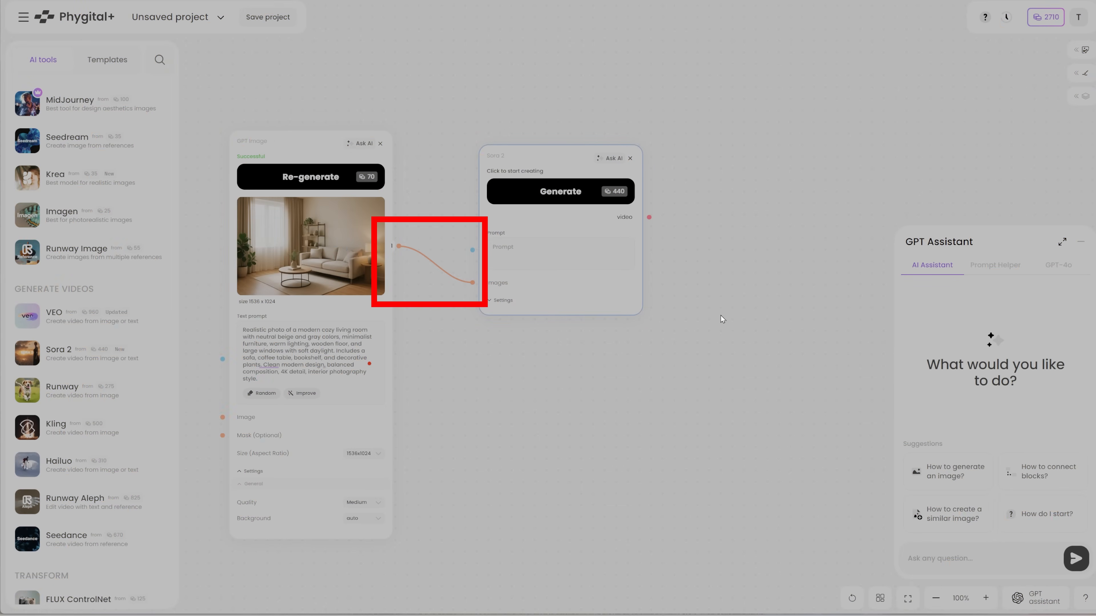
pyautogui.click(504, 301)
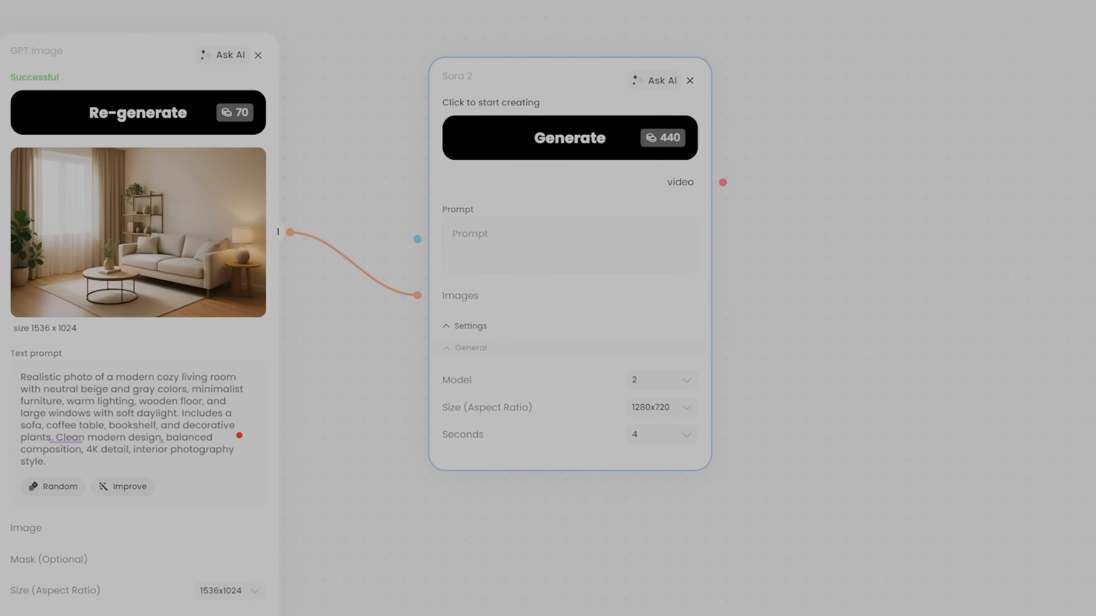
pyautogui.click(492, 238)
pyautogui.write('""Create a 15-second video of the cozy living room, slowly panning from left to right. Highlight furniture, window, and reading nook. Smooth camera movement, natural light reflections, realistic textures. Background should remain realistic with soft shadows.""')
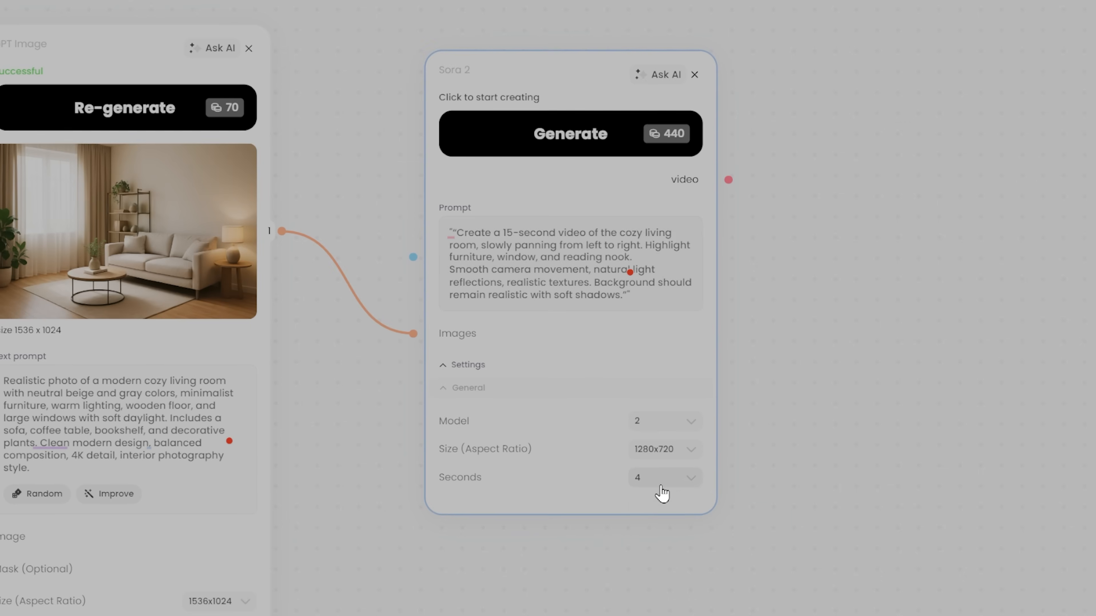
pyautogui.click(669, 495)
pyautogui.click(659, 588)
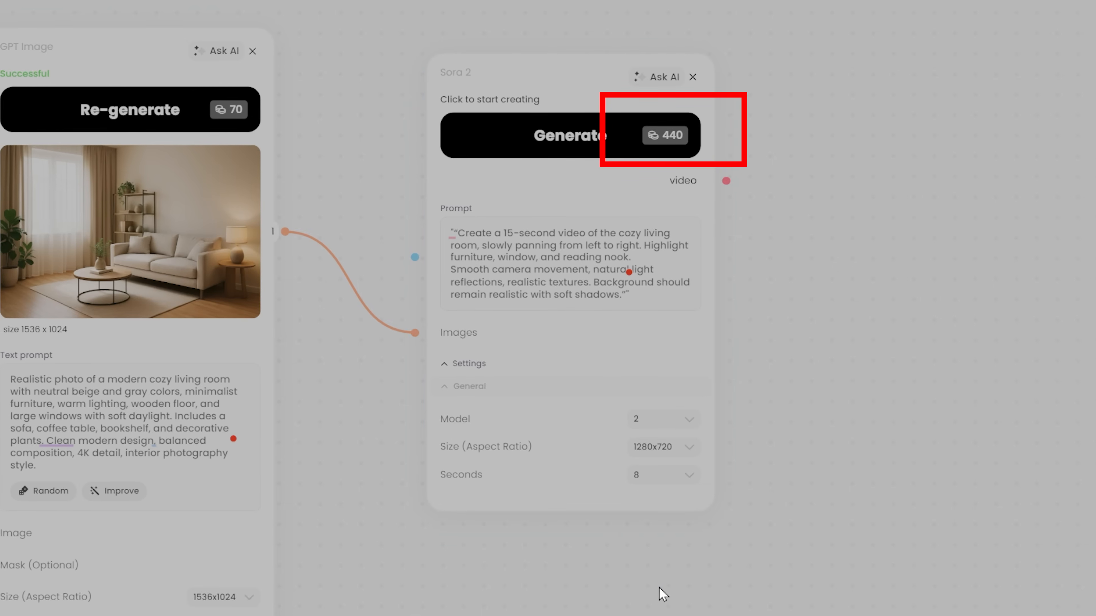
pyautogui.click(647, 476)
pyautogui.click(683, 556)
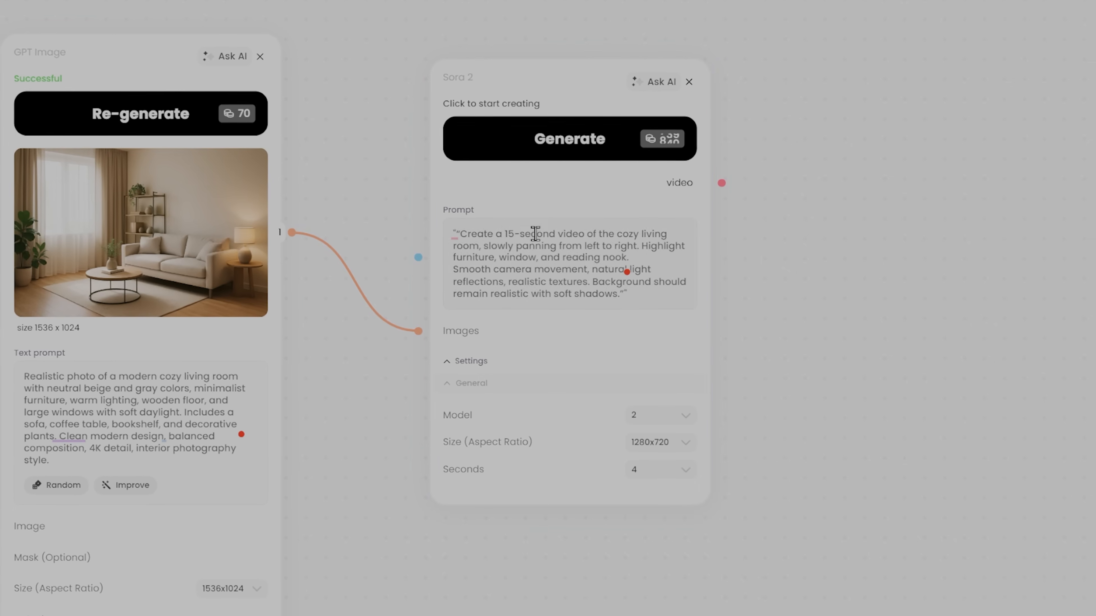
# Change the video length in the Sora 2 prompt to 4 seconds and generate the video
pyautogui.doubleClick(505, 234)
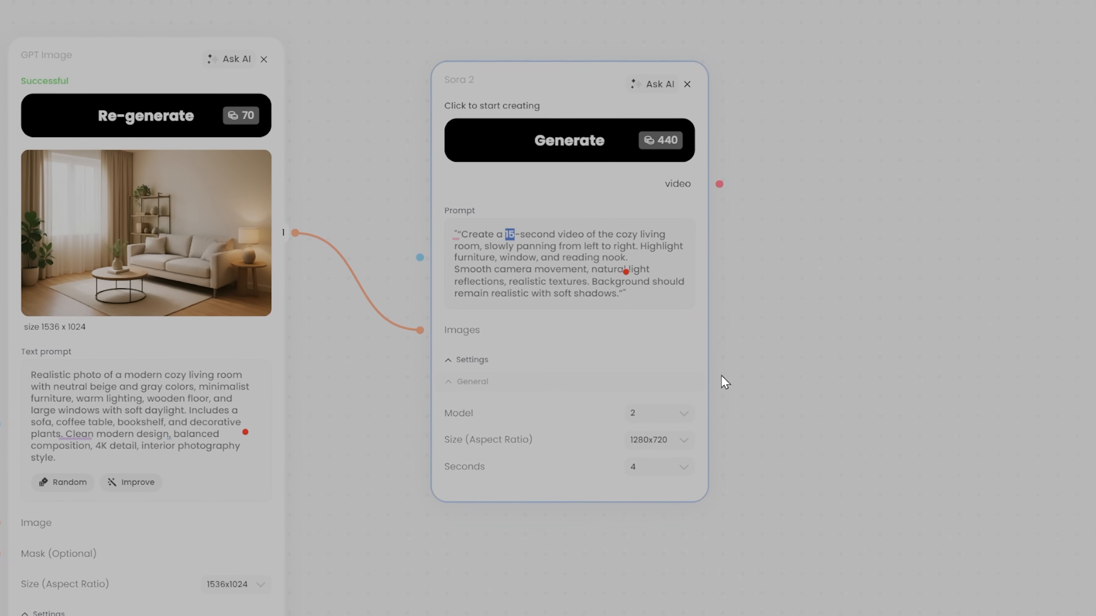
pyautogui.write('4')
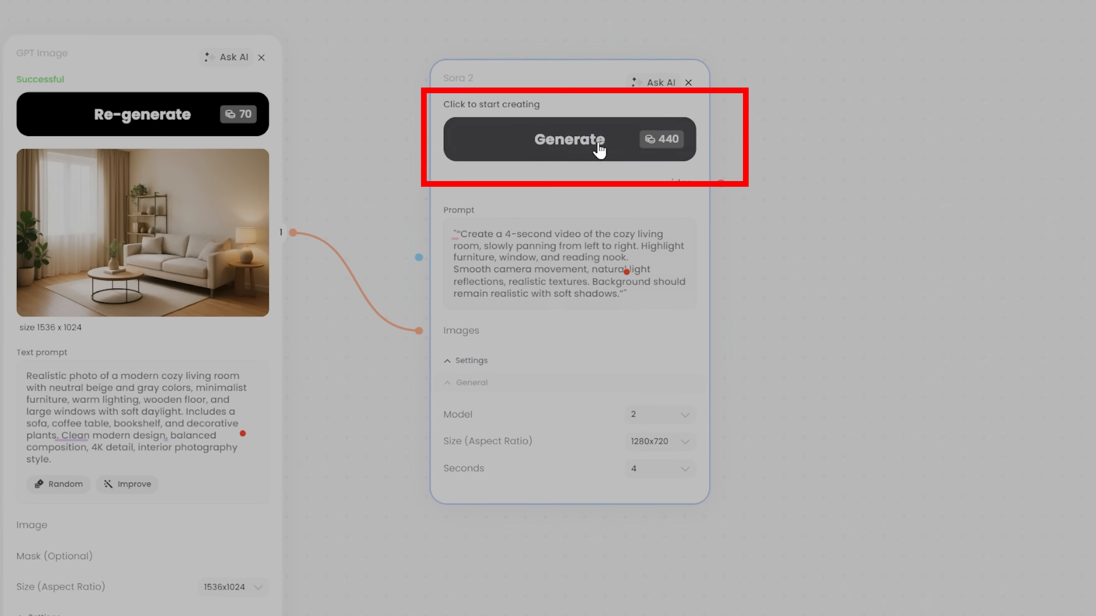
pyautogui.click(529, 140)
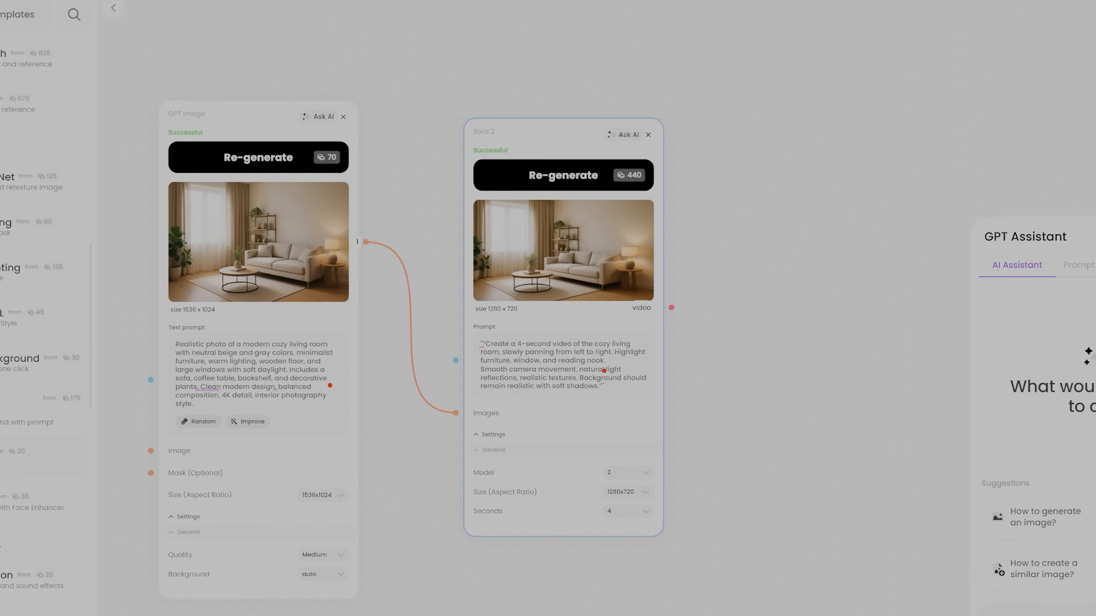
# Add a Voice Creation block below GPT Image and paste the living room narration and friendly, informative tone instruction as its voice description
pyautogui.scroll(-5, 81, 425)
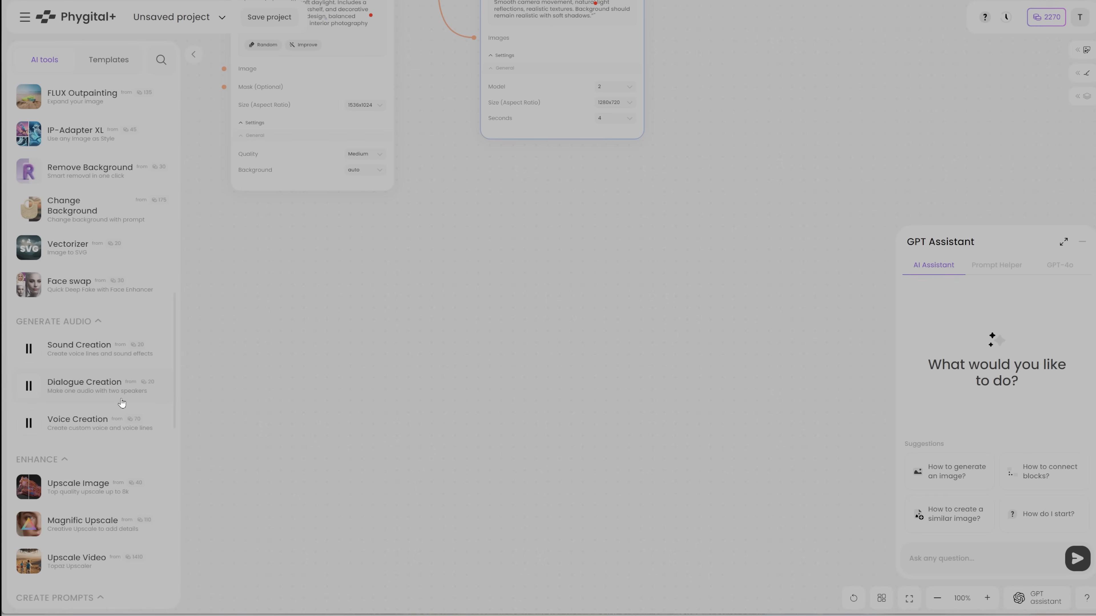
pyautogui.moveTo(66, 421); pyautogui.dragTo(299, 263)
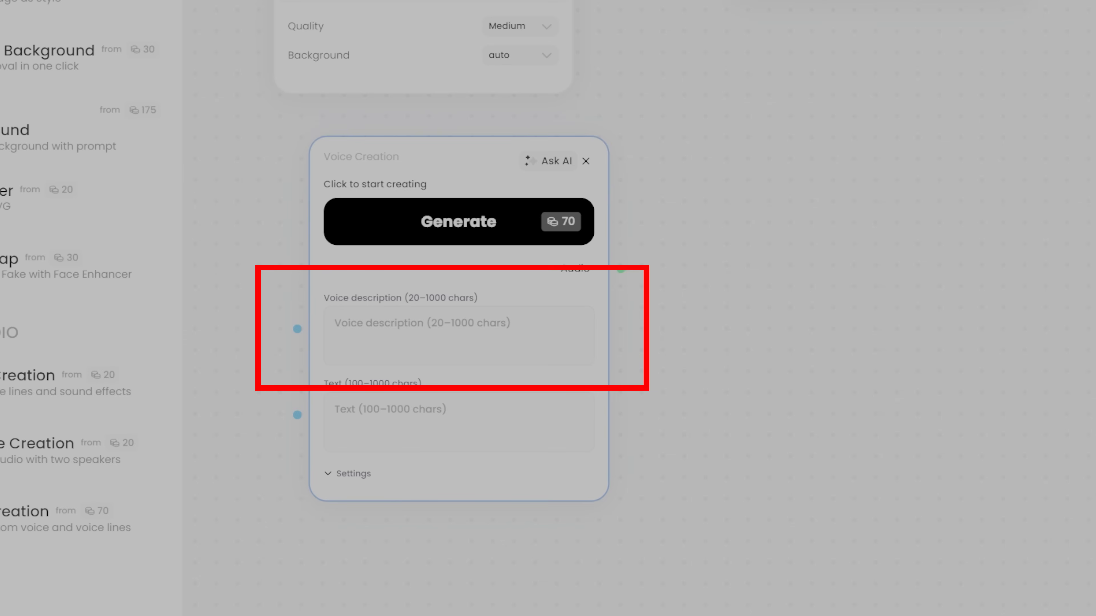
pyautogui.click(374, 329)
pyautogui.hotkey('ctrl', 'v')
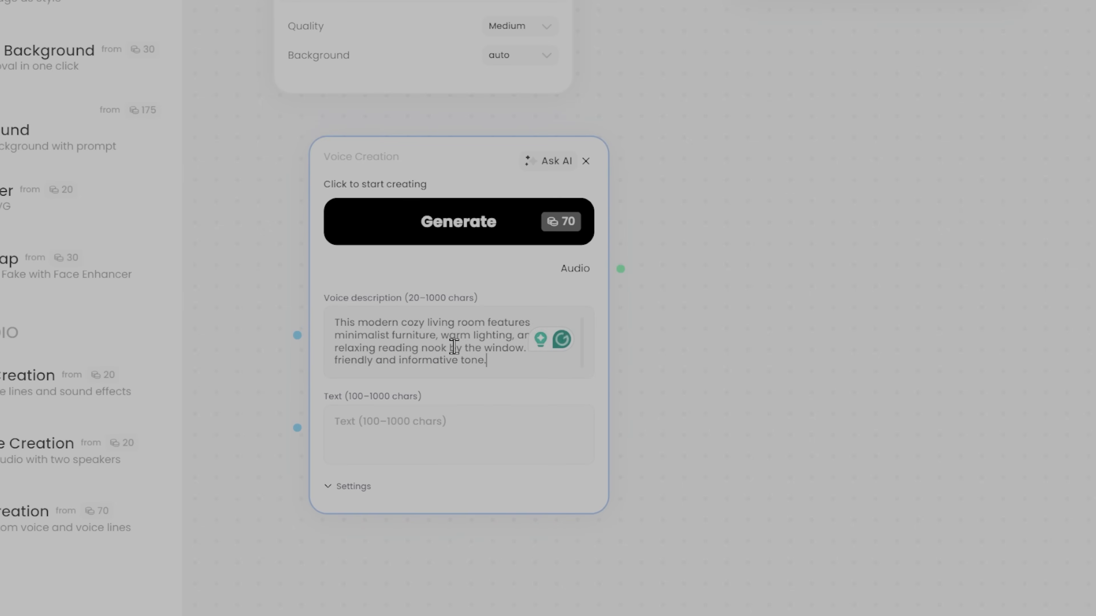
# Move the living room narration from the voice description into the block's text, leaving only the tone instruction, and generate the voice
pyautogui.moveTo(340, 323); pyautogui.dragTo(528, 355)
pyautogui.hotkey('ctrl', 'c')
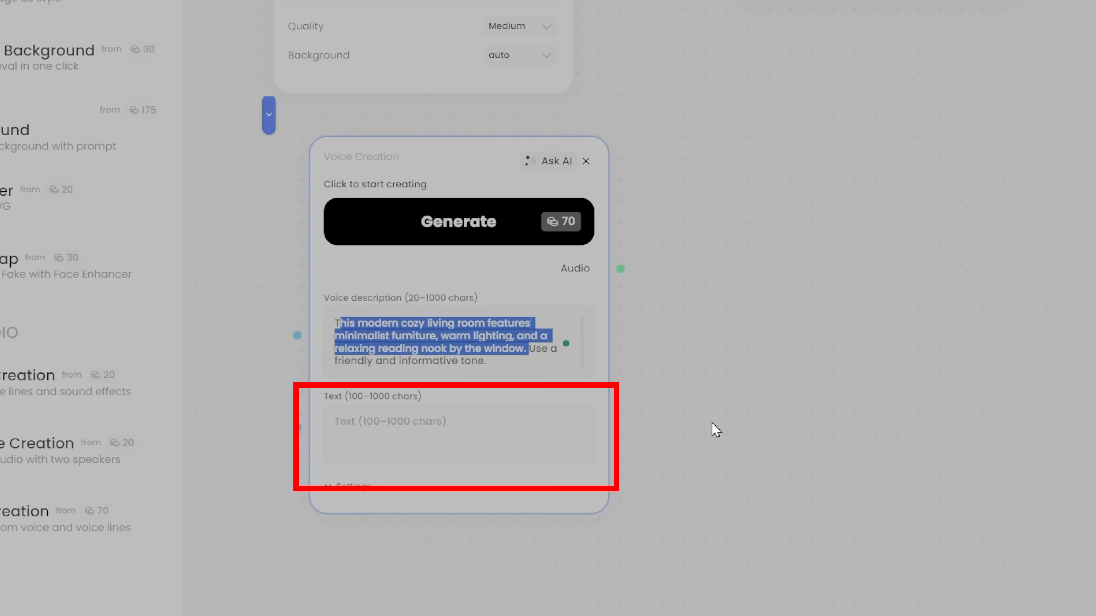
pyautogui.press('BackSpace')
pyautogui.click(372, 407)
pyautogui.hotkey('ctrl', 'v')
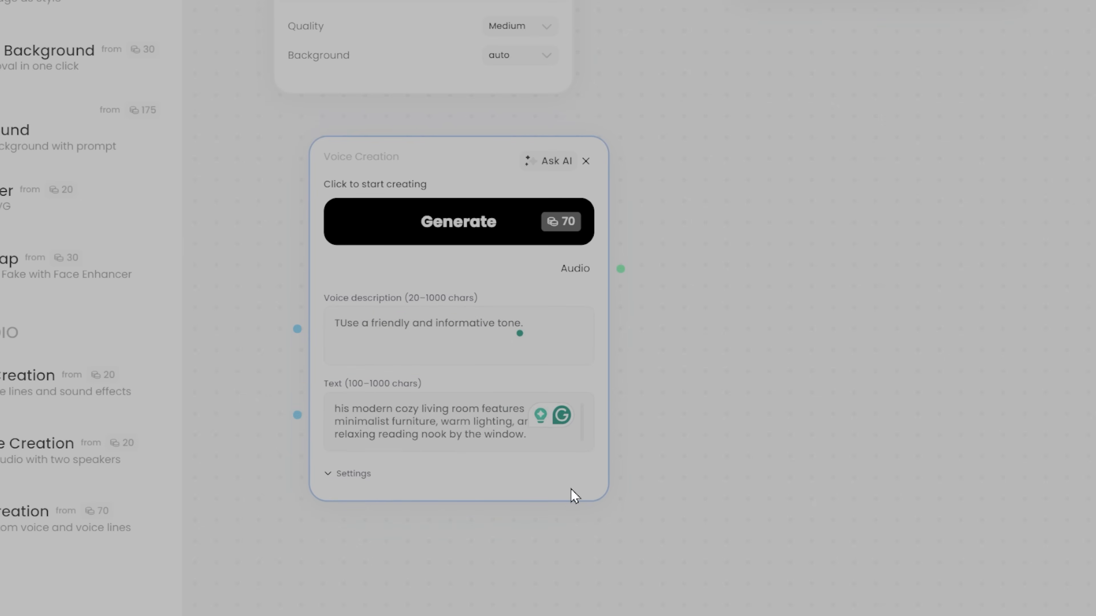
pyautogui.click(343, 477)
pyautogui.click(502, 231)
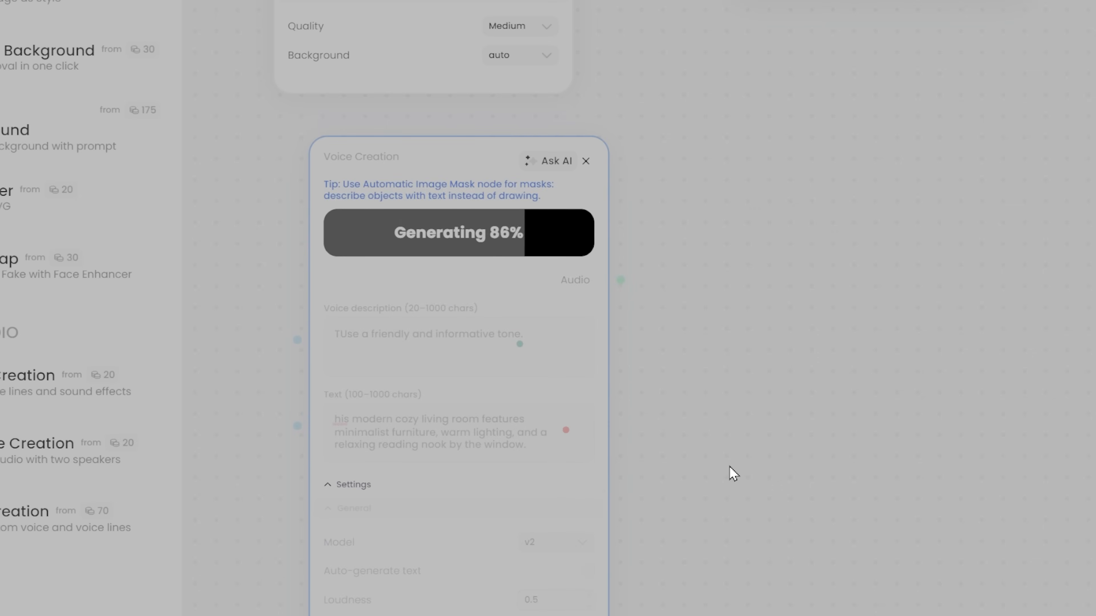
# Play all three generated voice samples and save the third one
pyautogui.click(345, 302)
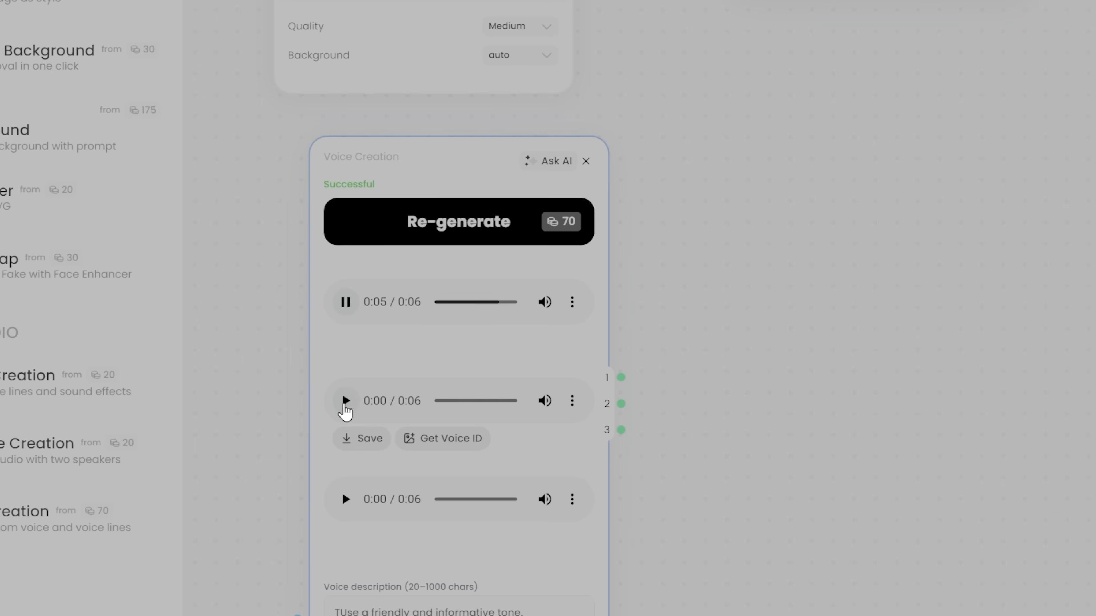
pyautogui.click(346, 405)
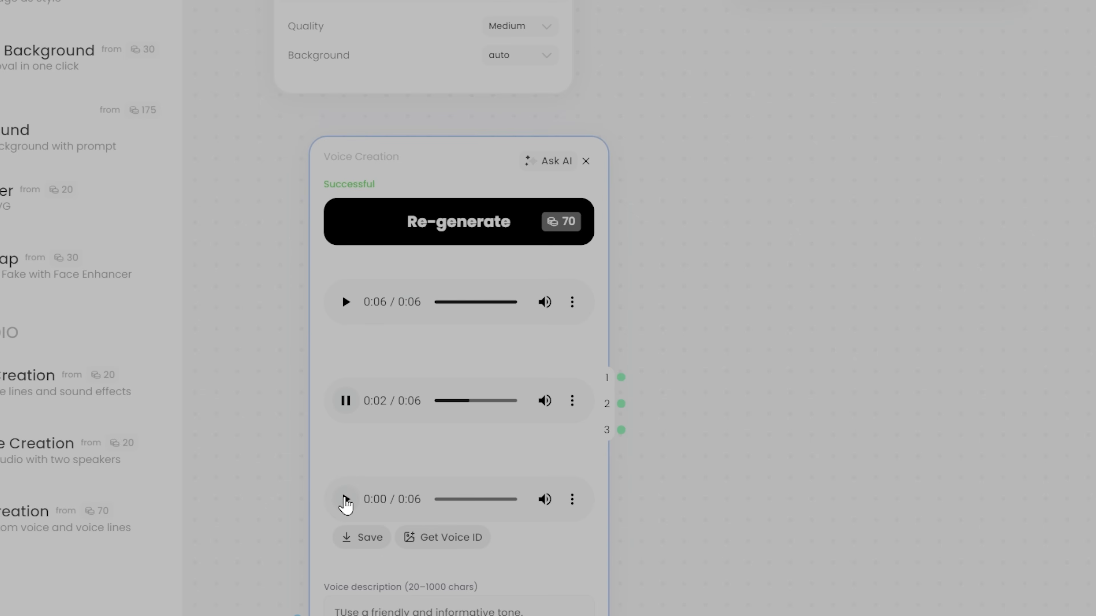
pyautogui.click(345, 501)
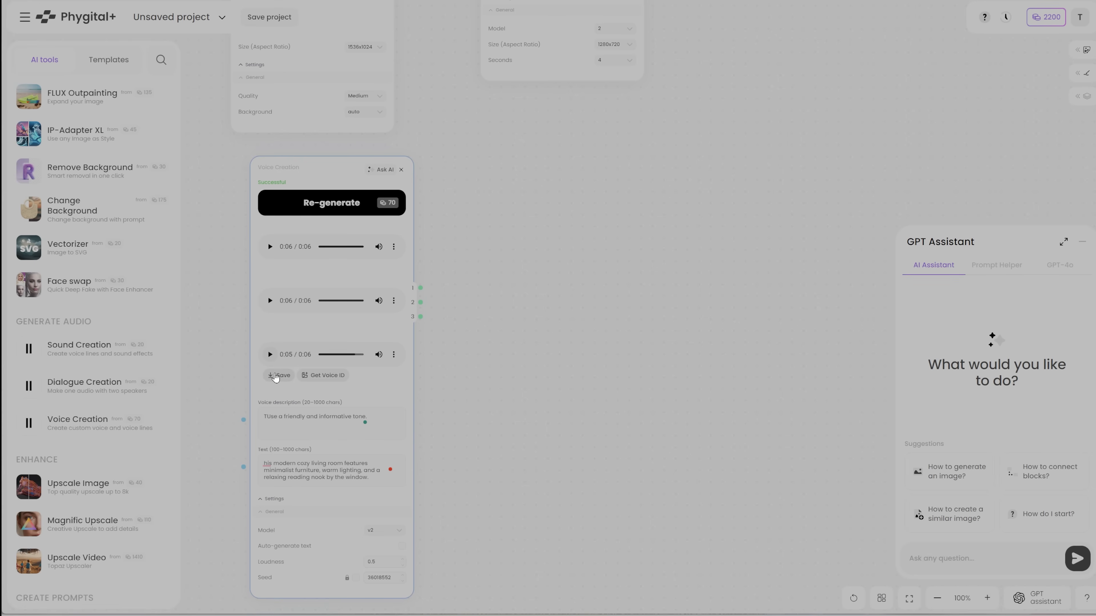
pyautogui.click(275, 376)
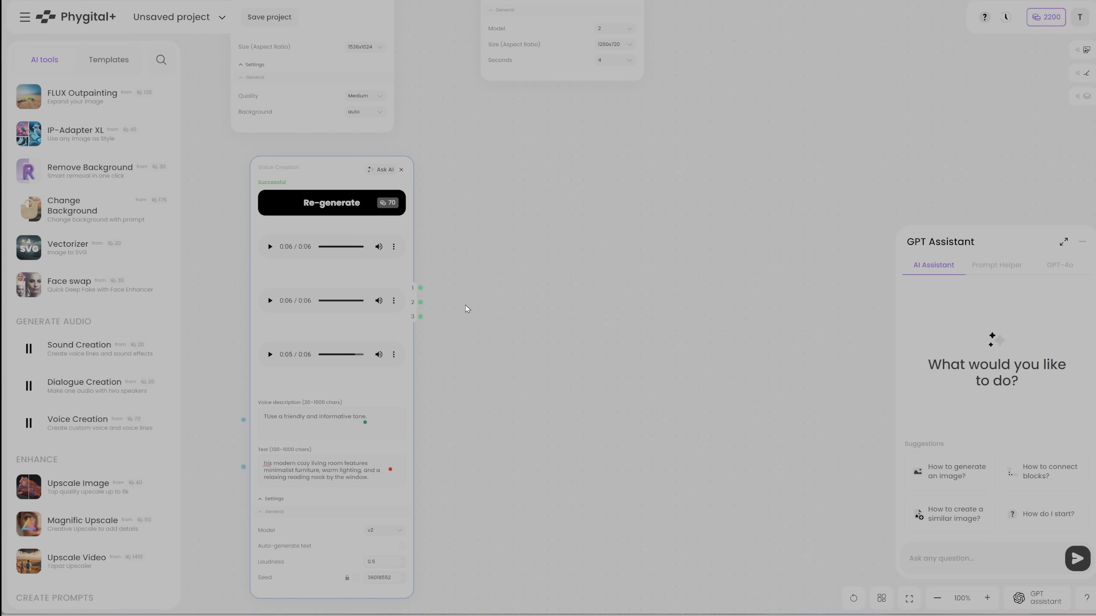
pyautogui.click(393, 355)
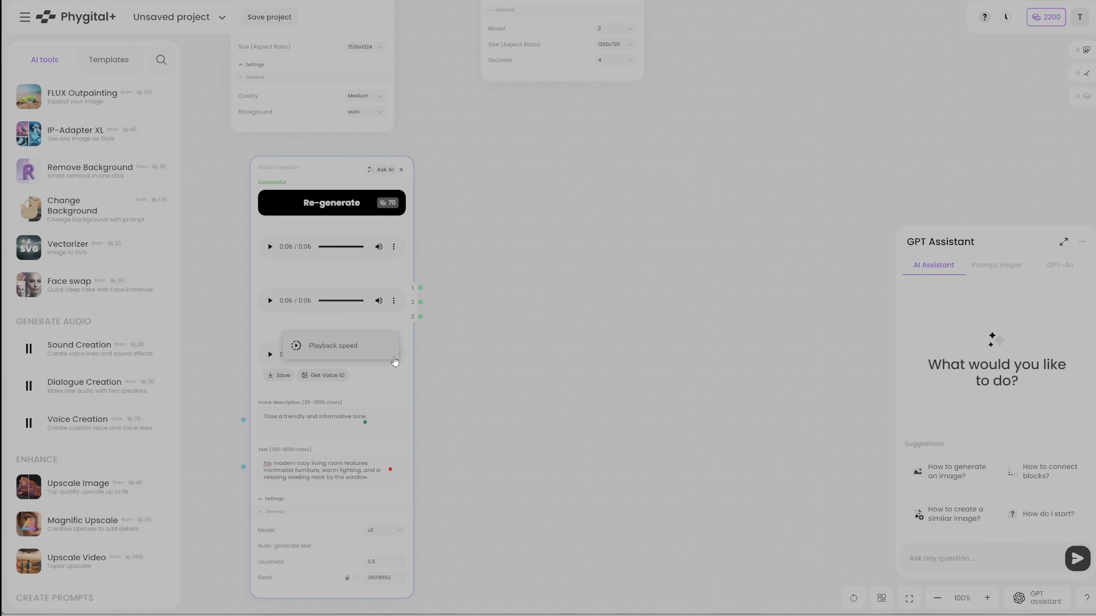
pyautogui.click(395, 382)
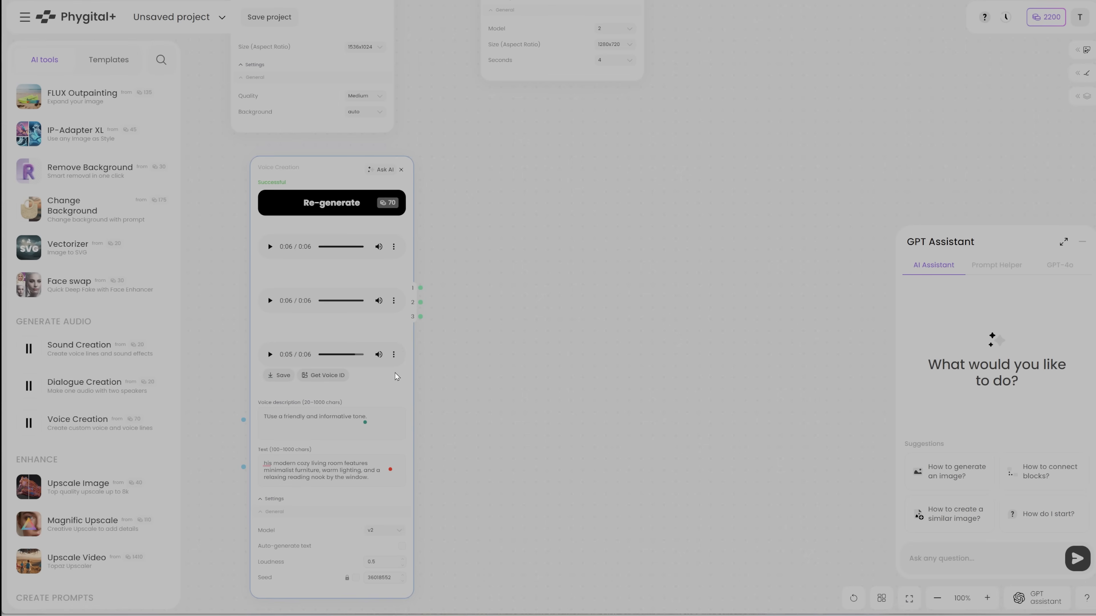
pyautogui.scroll(5, 408, 376)
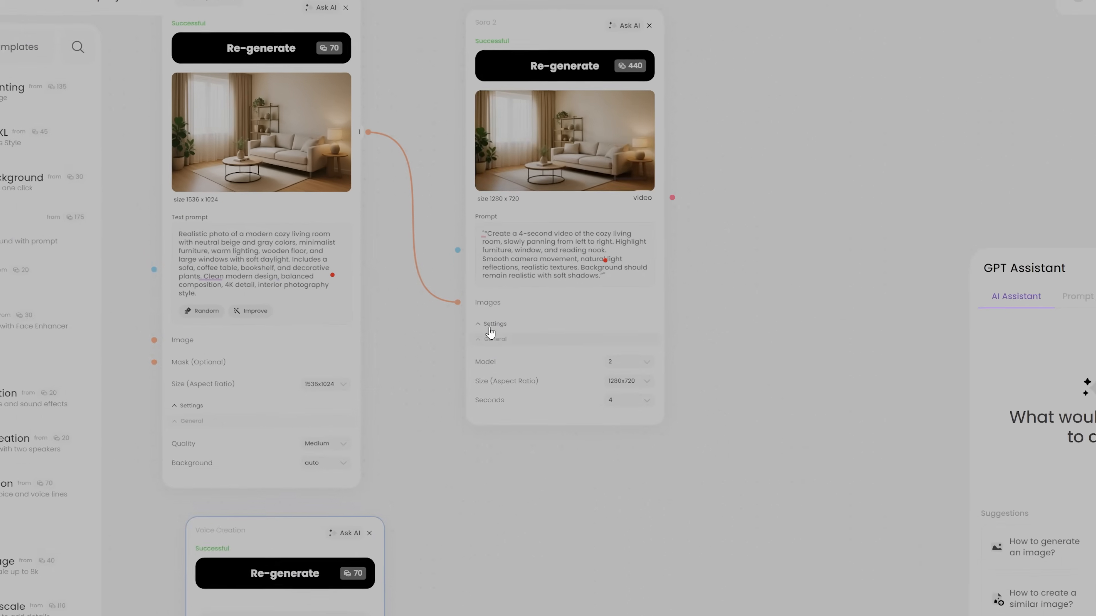
# Switch to Canva, create a new video design, and upload Sora 2.mp4 and _360185529.mp3
pyautogui.moveTo(687, 120)
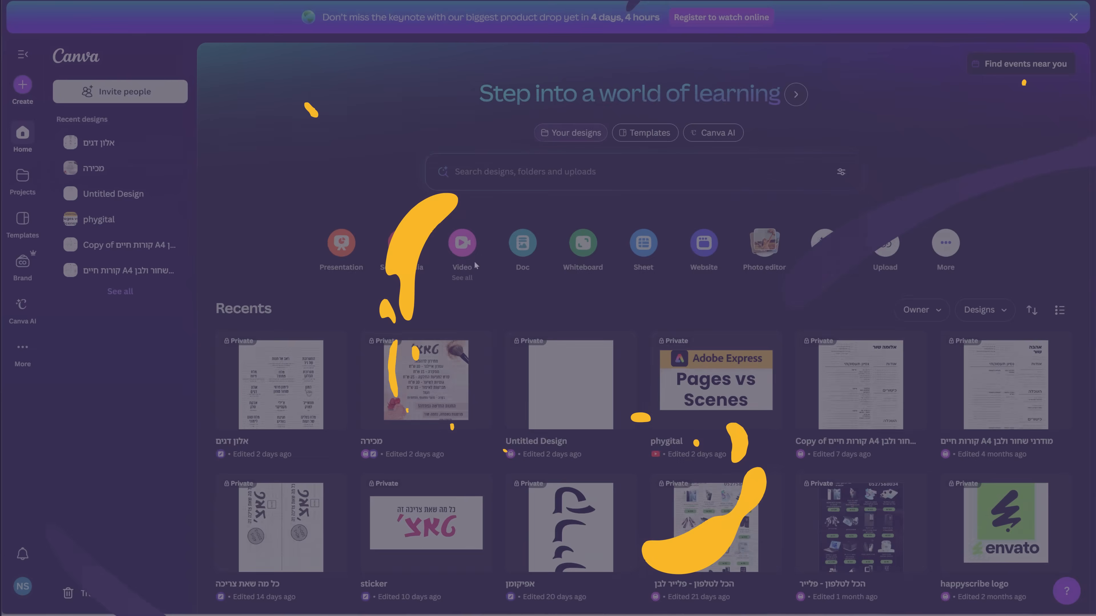
pyautogui.click(474, 257)
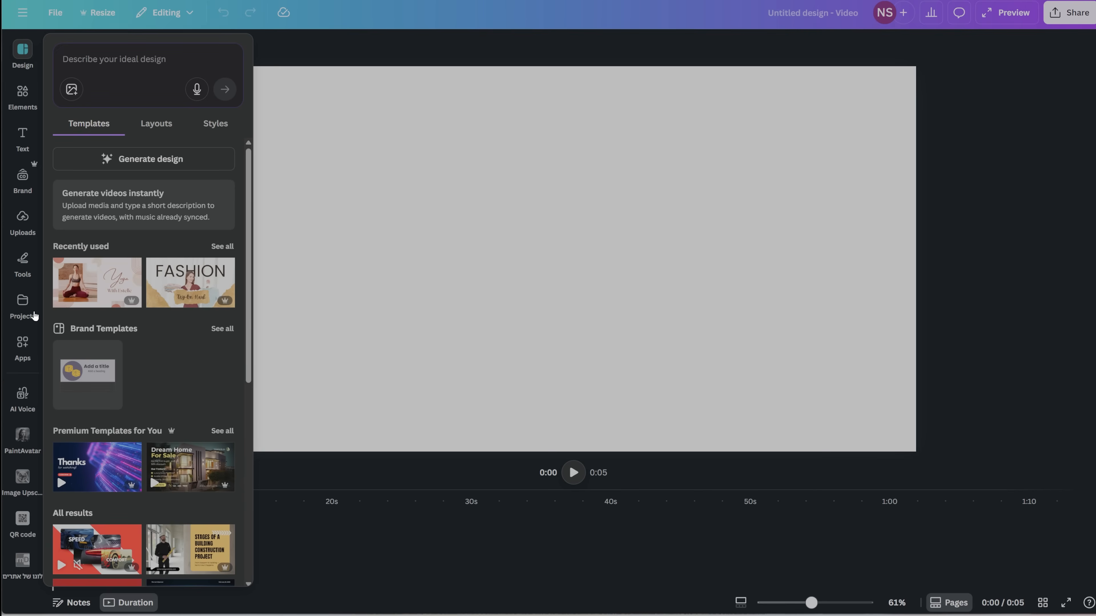
pyautogui.click(17, 234)
pyautogui.click(145, 84)
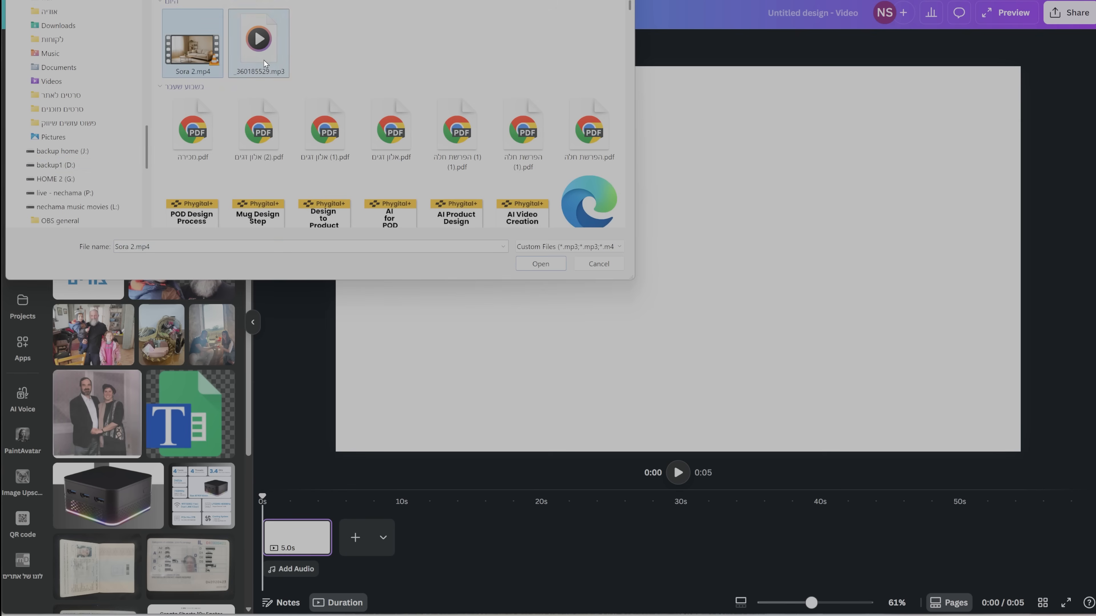
pyautogui.click(529, 262)
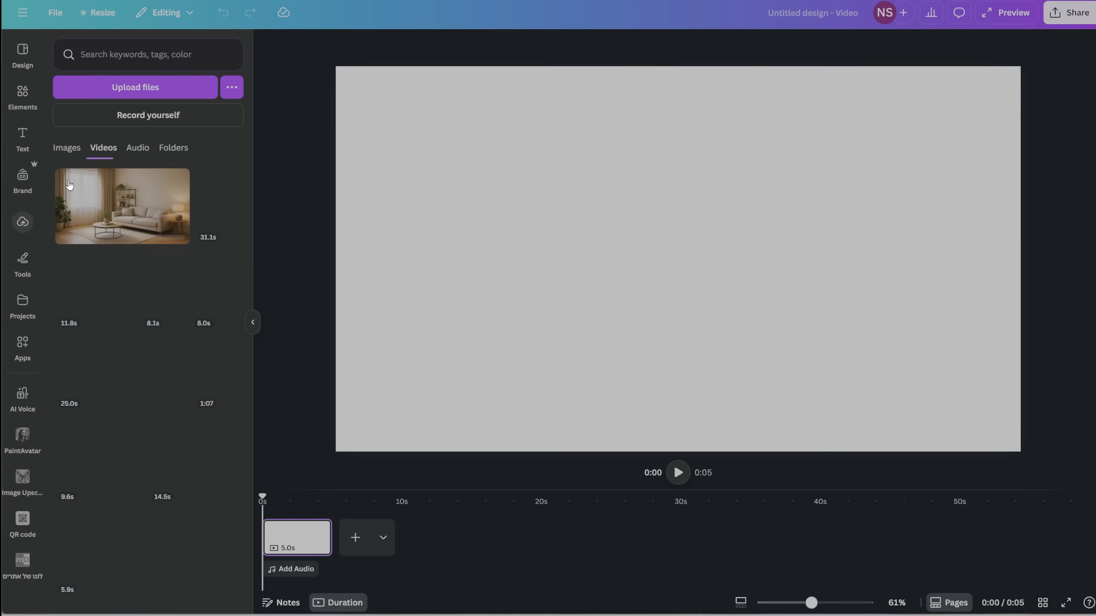
# Add the uploaded living room video to the blank page and set it as the page background
pyautogui.click(78, 193)
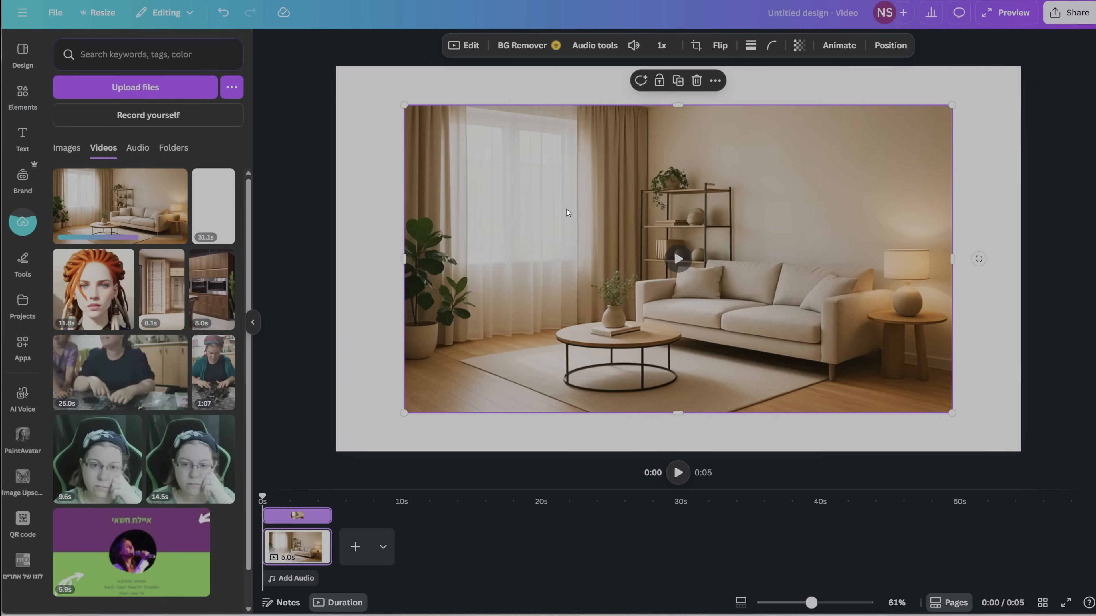
pyautogui.rightClick(611, 250)
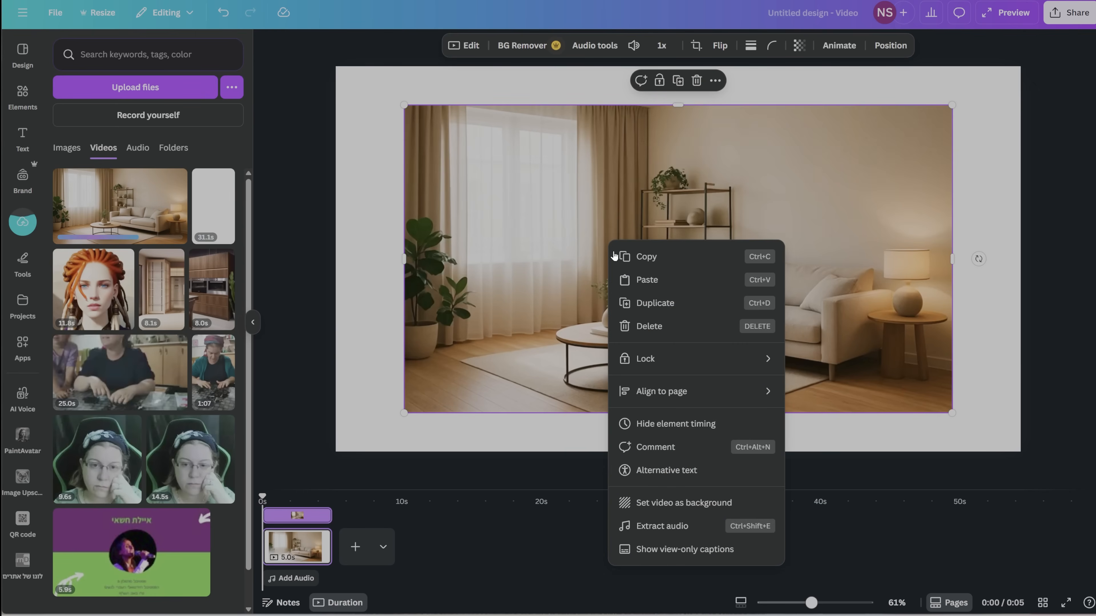
pyautogui.click(683, 509)
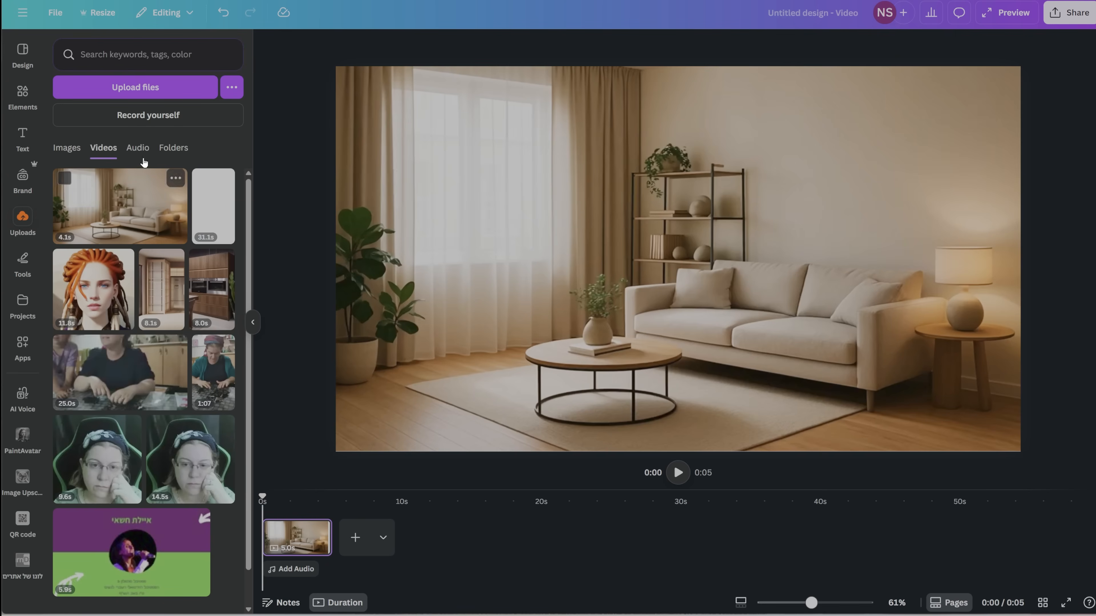
# Add the _360185529.mp3 voice-over to the timeline below the living room video and play it back
pyautogui.click(137, 148)
pyautogui.moveTo(180, 216); pyautogui.dragTo(295, 573)
pyautogui.press('space')
# Play the second living room clip and try trimming its end to 1.8 s to match the voice-over
pyautogui.press('space')
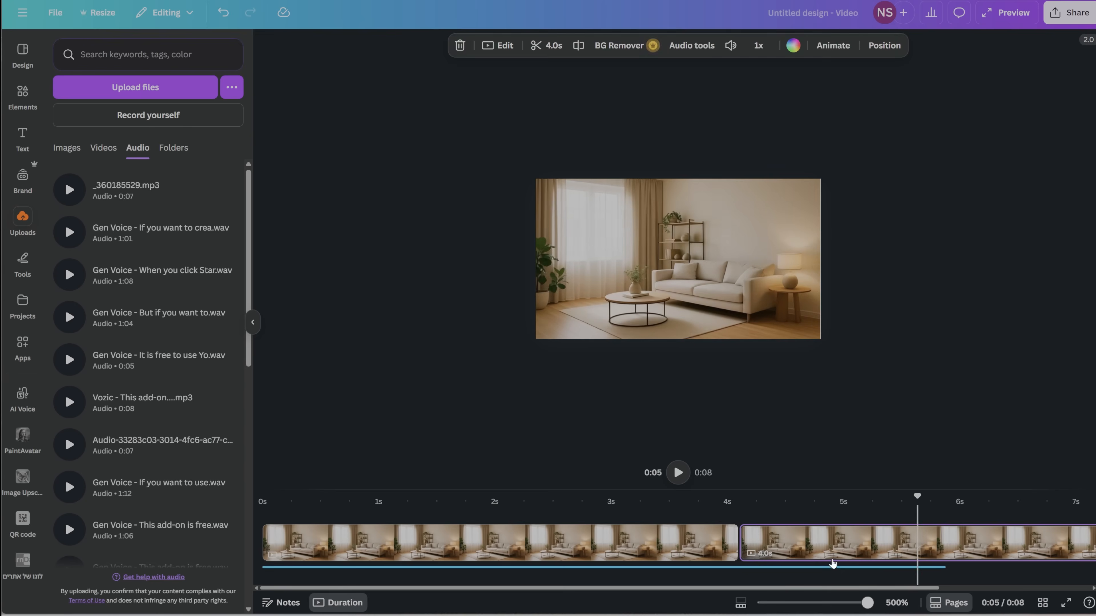
pyautogui.click(647, 538)
pyautogui.press('space')
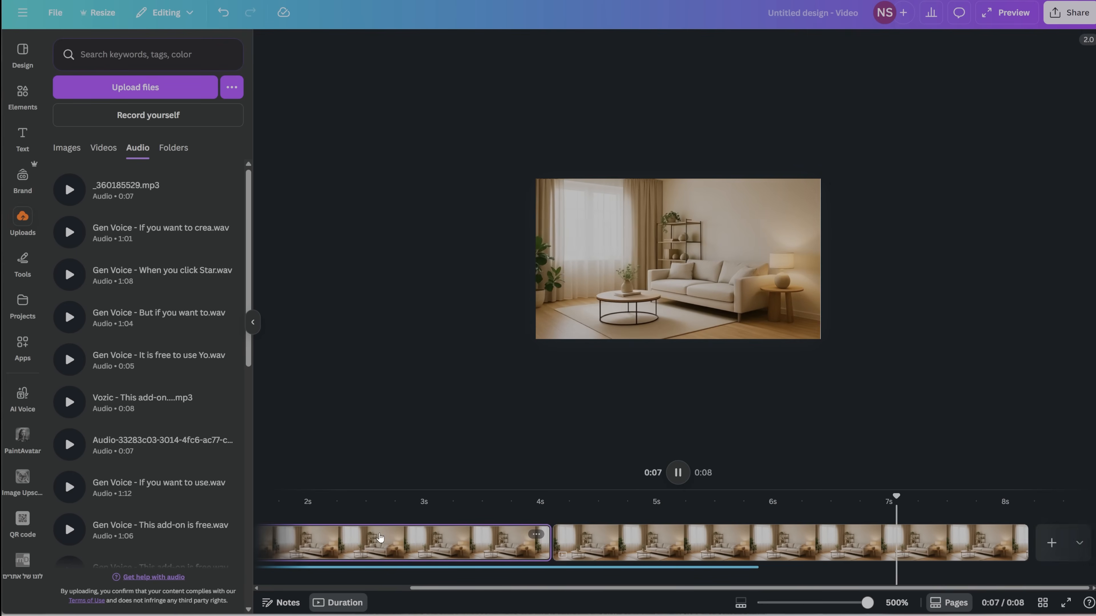
pyautogui.press('space')
pyautogui.moveTo(887, 589); pyautogui.dragTo(1039, 589)
pyautogui.moveTo(1024, 535); pyautogui.dragTo(763, 534)
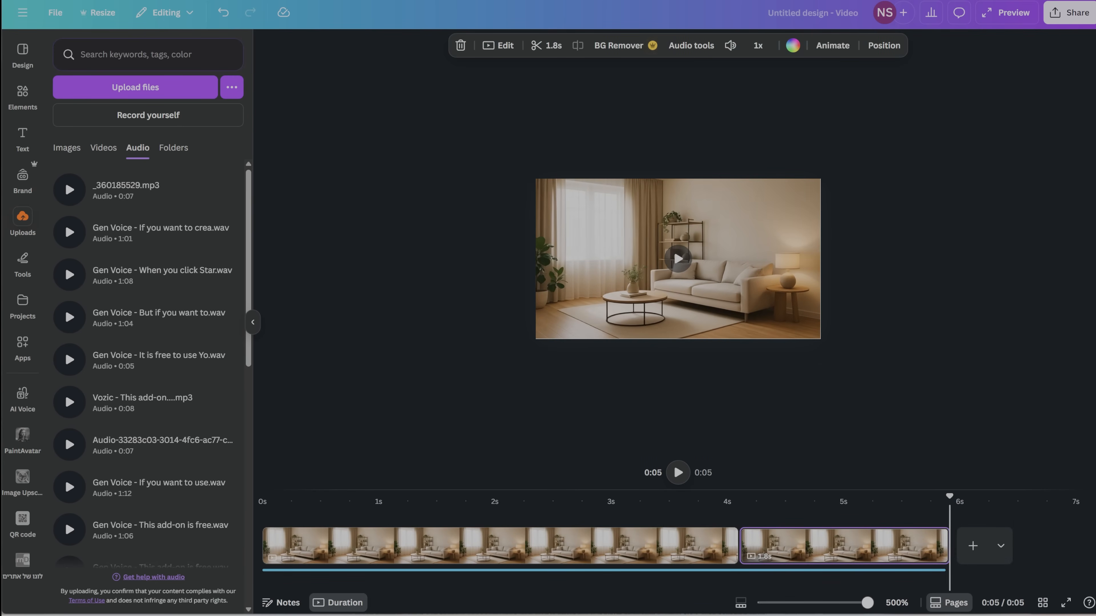
# Slow the living room clip on page 1 down to a video speed of 0.75
pyautogui.click(495, 48)
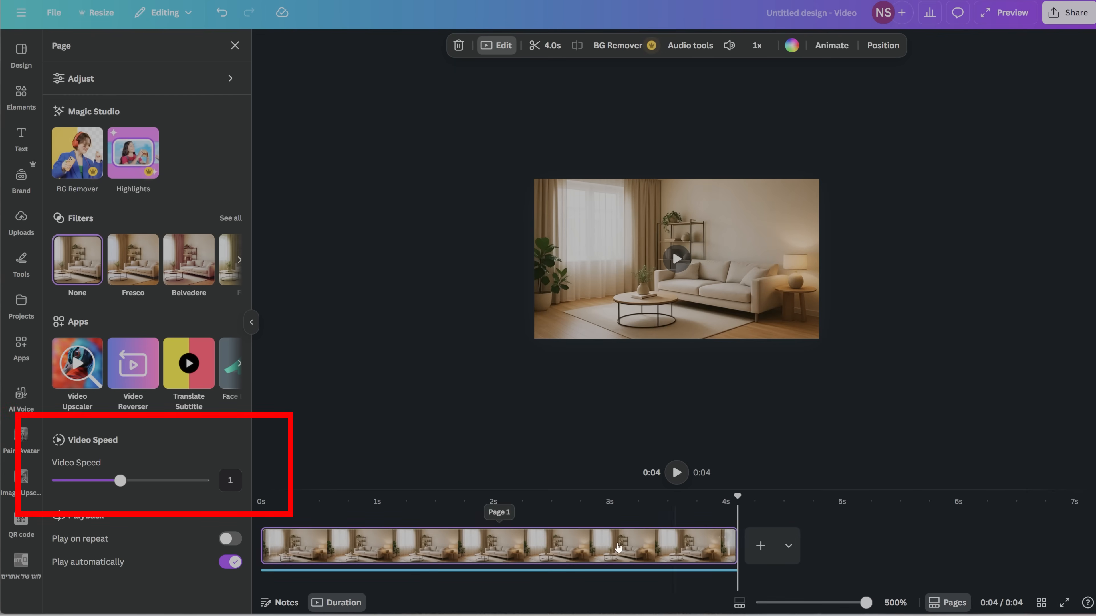
pyautogui.click(578, 546)
pyautogui.moveTo(120, 480); pyautogui.dragTo(92, 475)
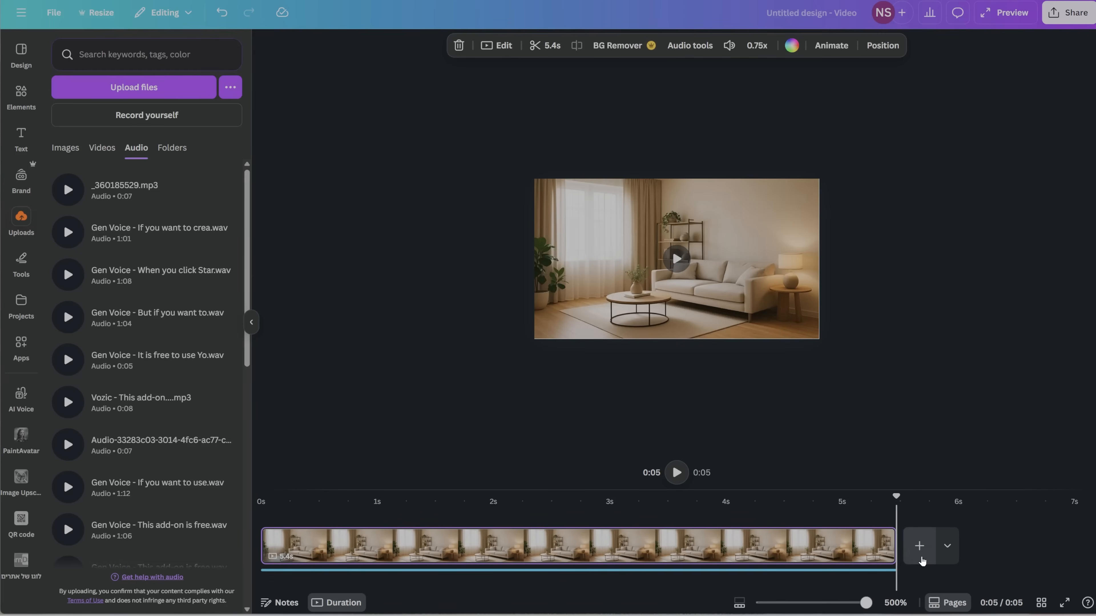
# Add a blank page after the living room clip and set its background color to black
pyautogui.click(922, 560)
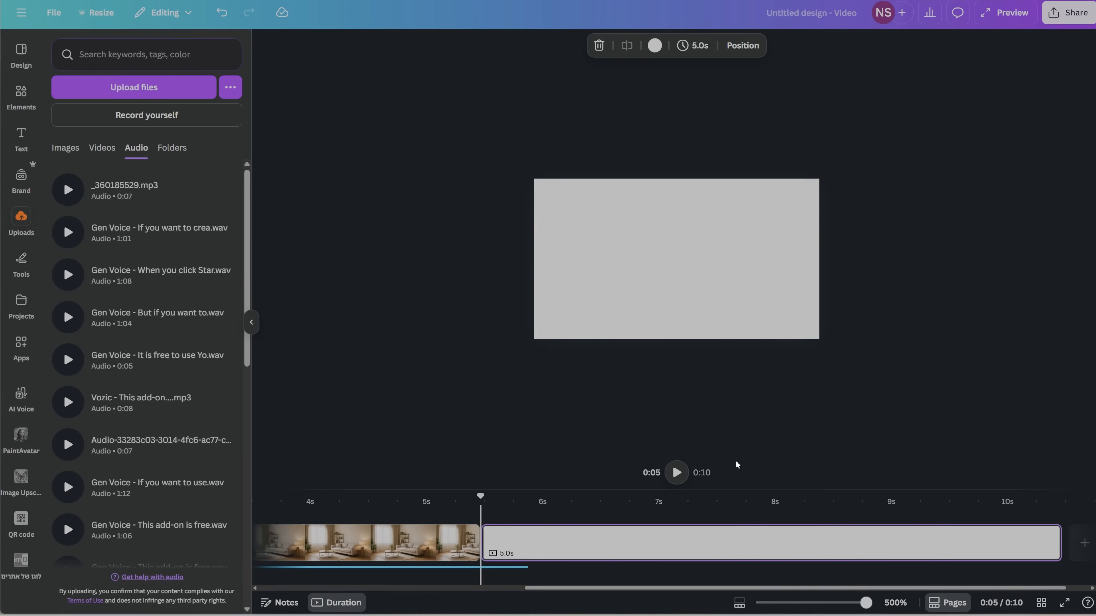
pyautogui.click(645, 49)
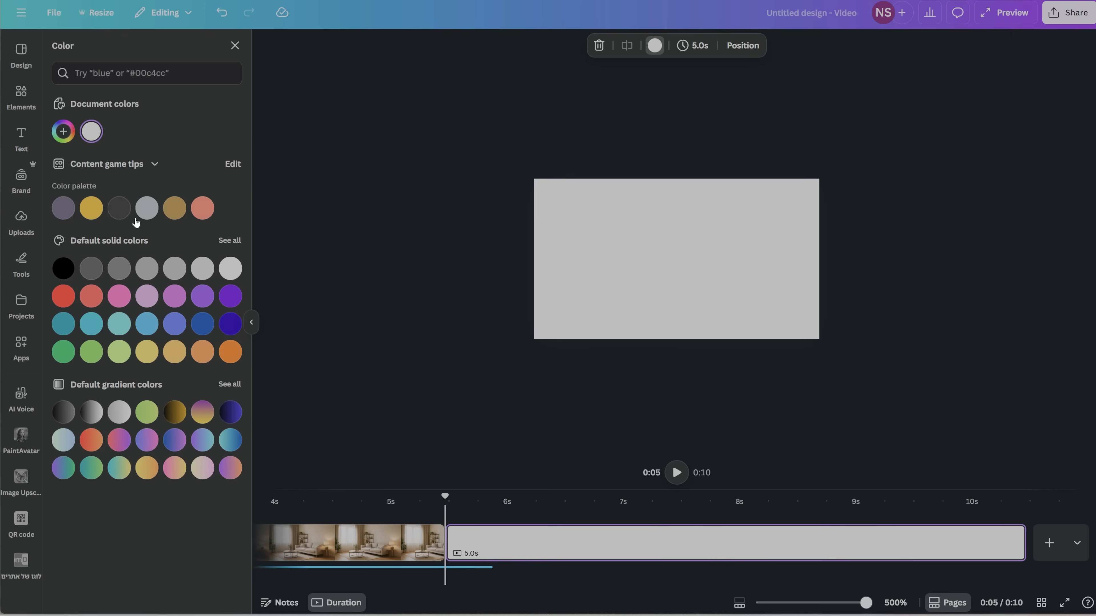
pyautogui.click(63, 276)
pyautogui.click(466, 417)
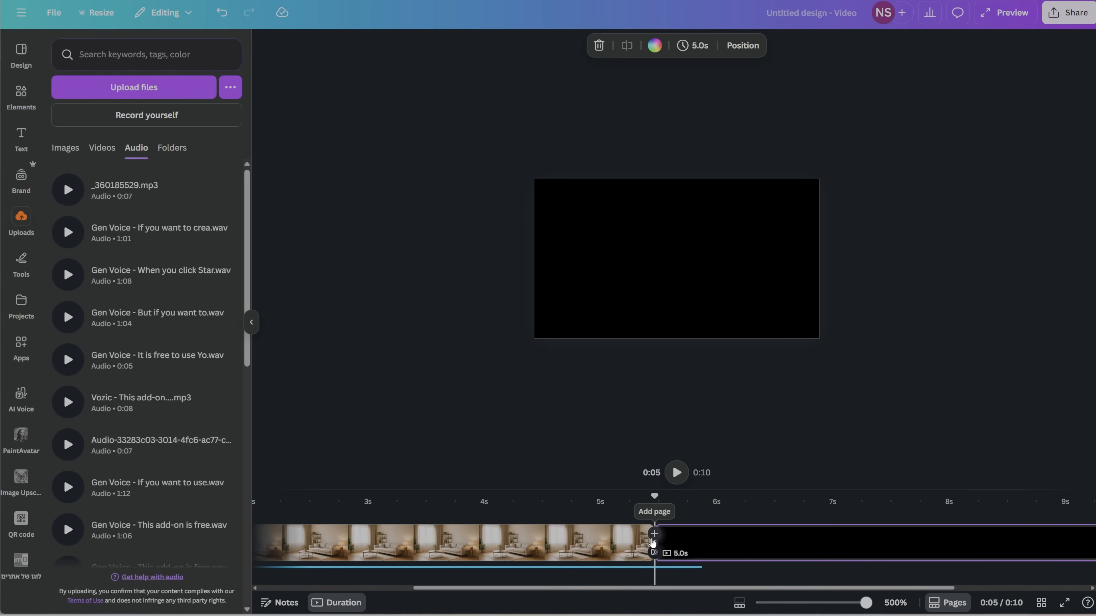
# Apply a Color Wipe transition between the living room clip and the black page, with the wipe direction set to rightward
pyautogui.click(653, 553)
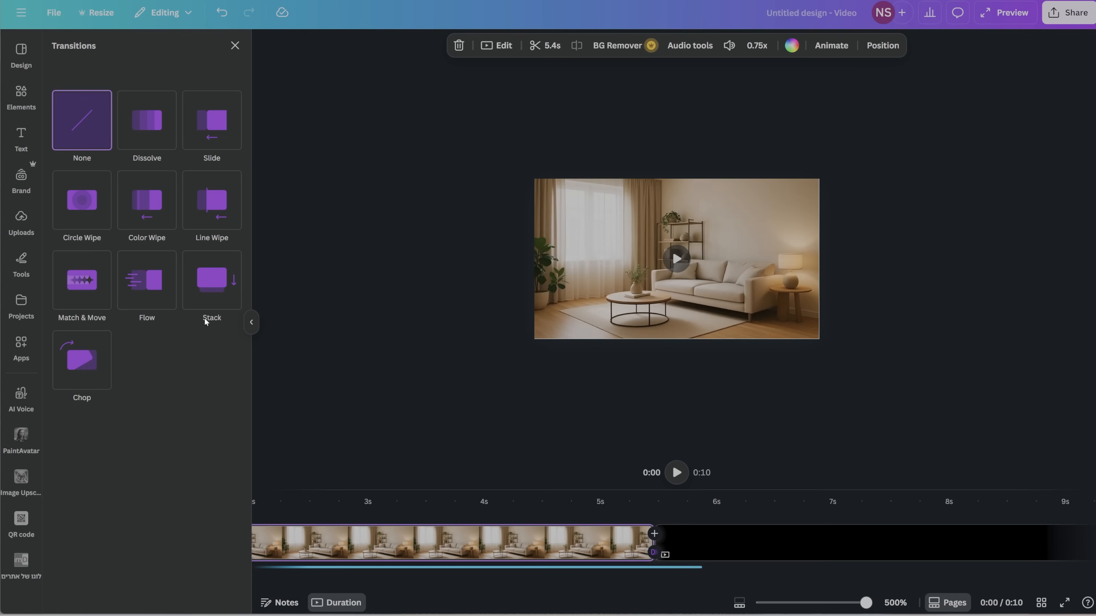
pyautogui.click(158, 220)
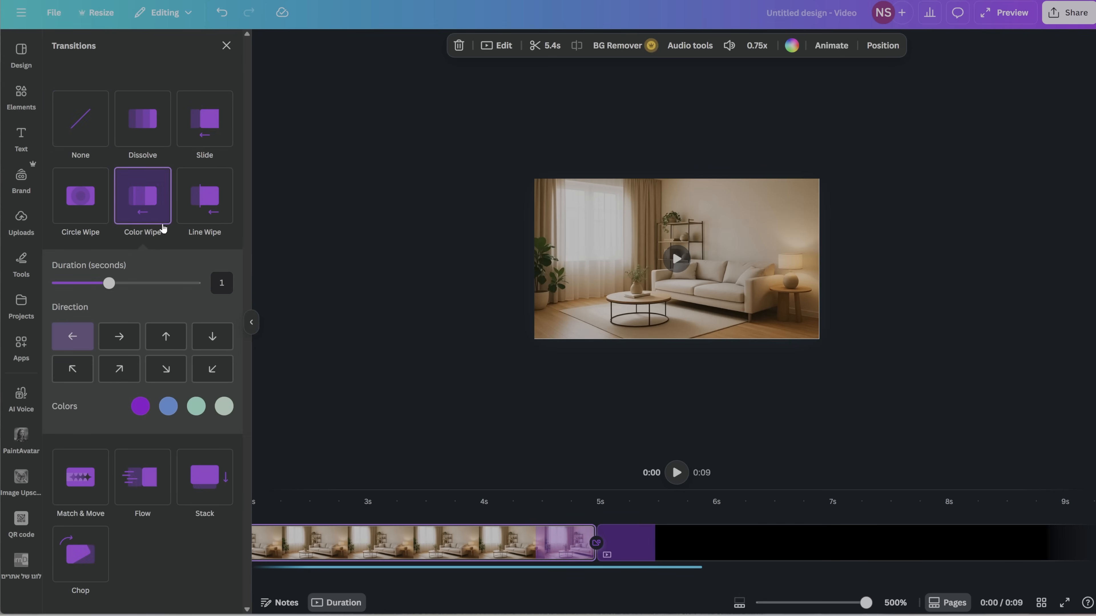
pyautogui.click(117, 341)
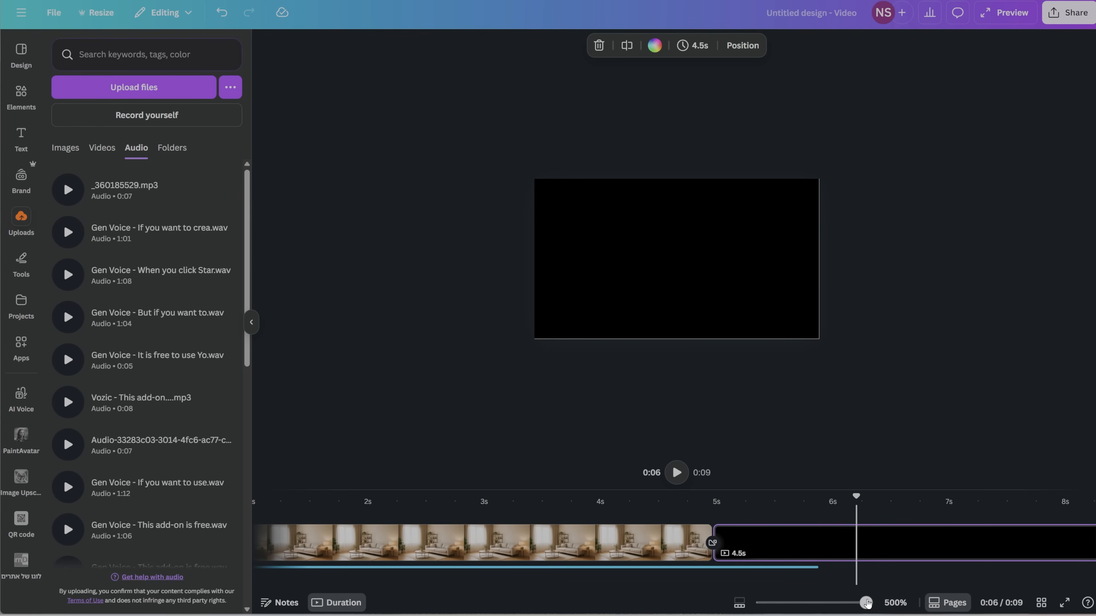
# Shorten the black closing page on the timeline
pyautogui.moveTo(867, 603); pyautogui.dragTo(801, 603)
pyautogui.moveTo(683, 549); pyautogui.dragTo(537, 543)
pyautogui.moveTo(801, 603); pyautogui.dragTo(828, 602)
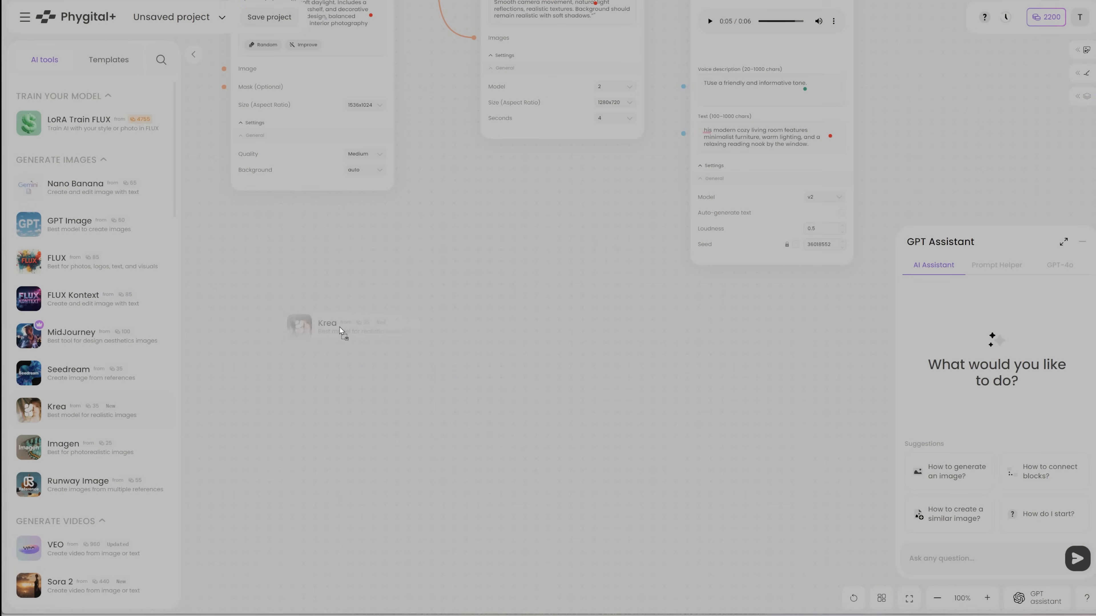
# Switch to Phygital+, add a Krea block below GPT Image, and connect the GPT Image output to its image input
pyautogui.moveTo(340, 331); pyautogui.dragTo(340, 330)
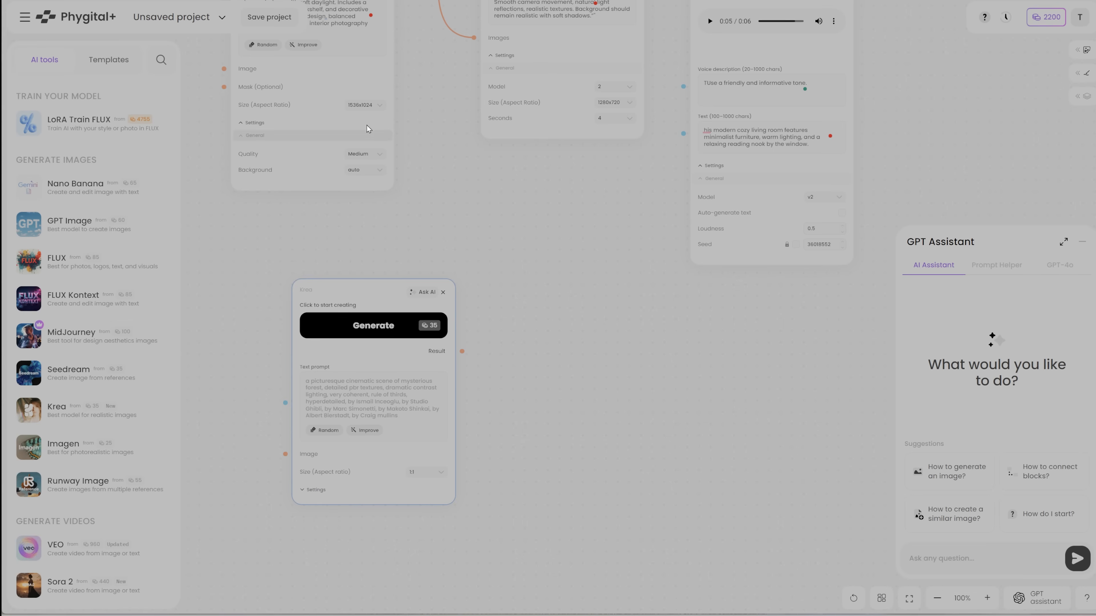
pyautogui.scroll(4, 381, 102)
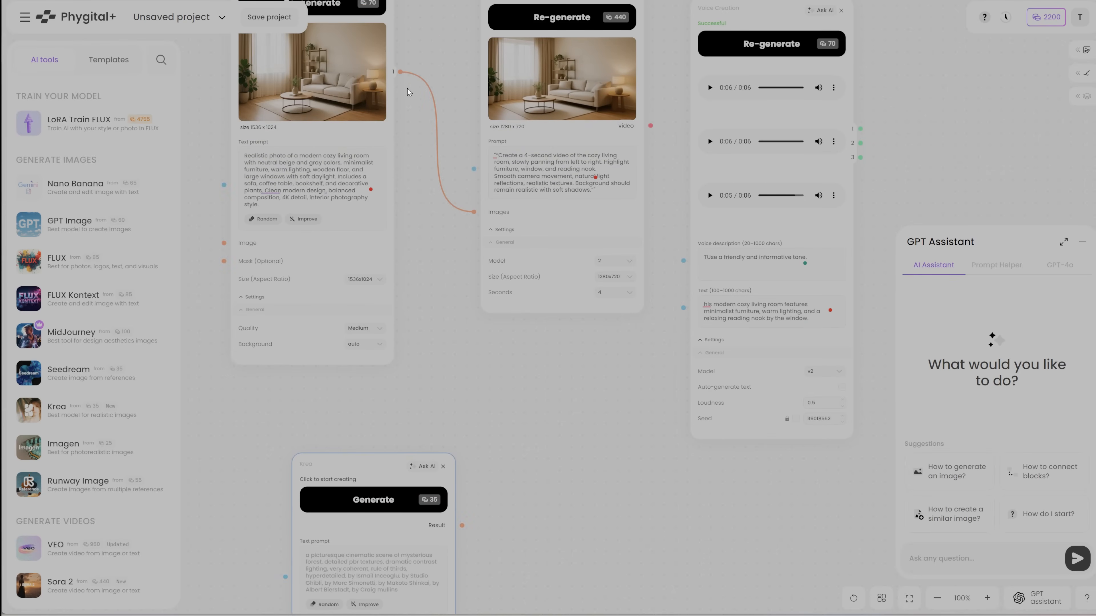
pyautogui.moveTo(397, 100); pyautogui.dragTo(283, 506)
# Set the Krea block to 16:9, paste the YouTube thumbnail prompt with the 'Cozy Modern Living Room Ideas' overlay, and generate the image
pyautogui.scroll(-3, 288, 560)
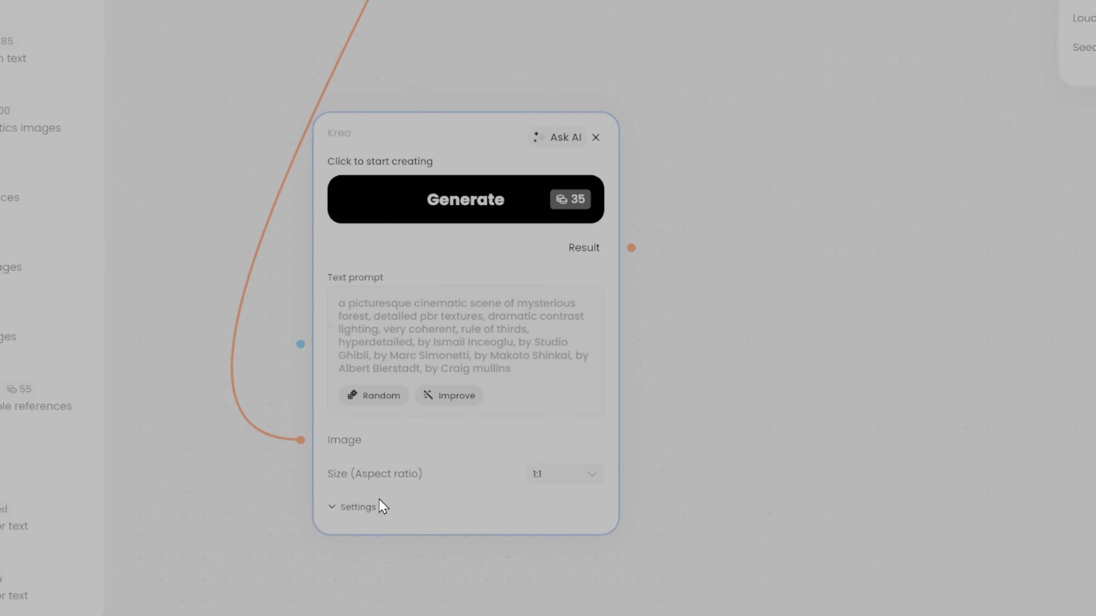
pyautogui.click(356, 292)
pyautogui.write('""Create a YouTube thumbnail for a modern cozy living room video. Show the main view of the room from an angle that highlights the sofa and reading nook.  Add bright, clear lighting, text overlay: ‘Cozy Modern Living Room Ideas’, visually appealing, clean design.""')
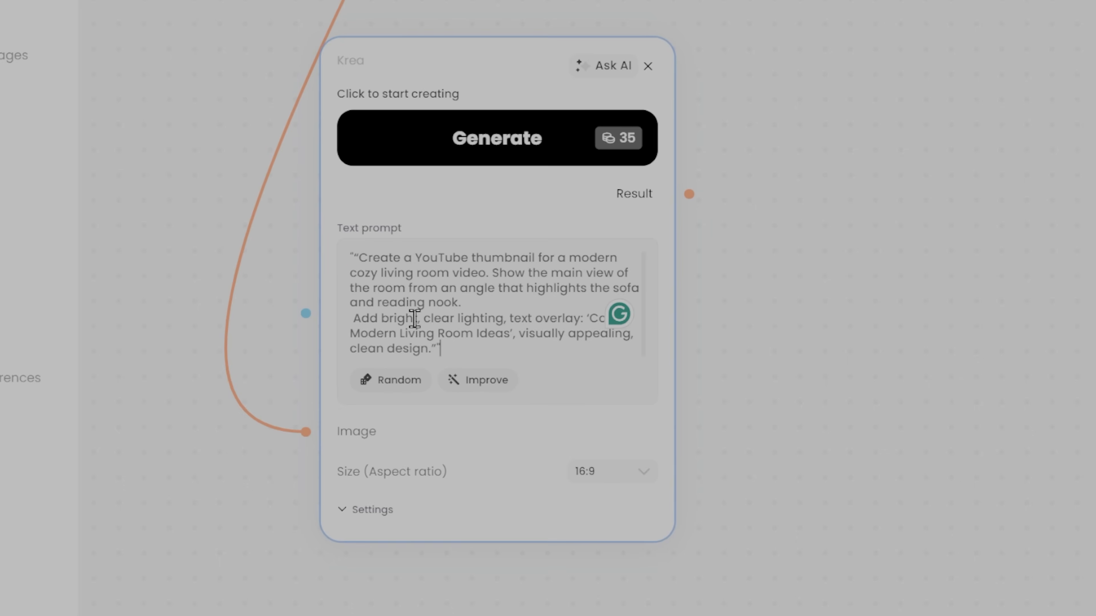
pyautogui.click(427, 510)
pyautogui.scroll(-5, 522, 467)
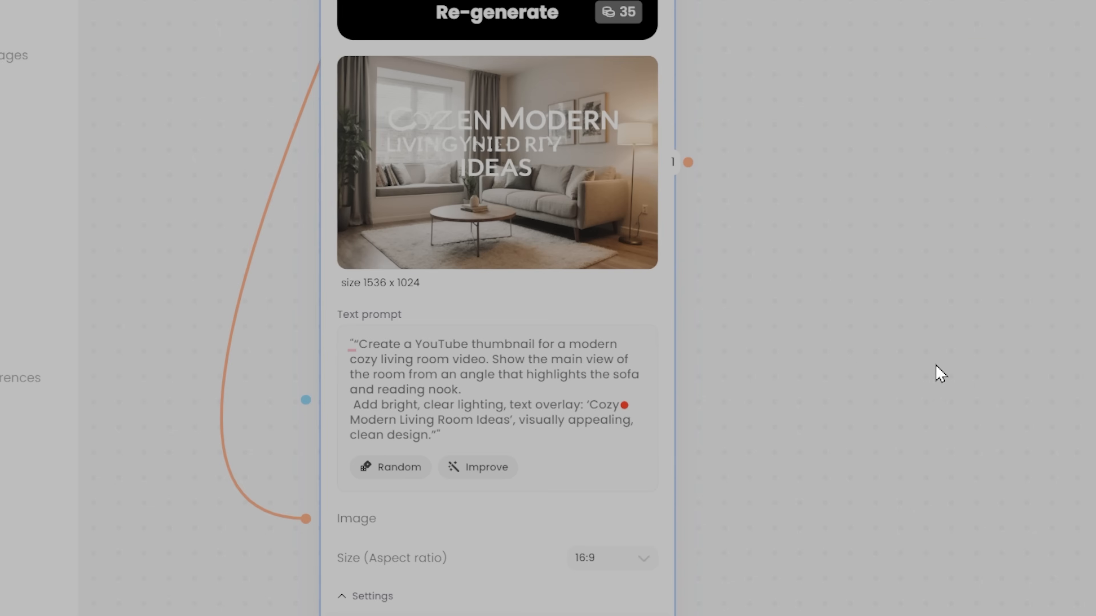
# Examine the generated thumbnail at full size, then look over all the blocks in the workflow
pyautogui.click(473, 177)
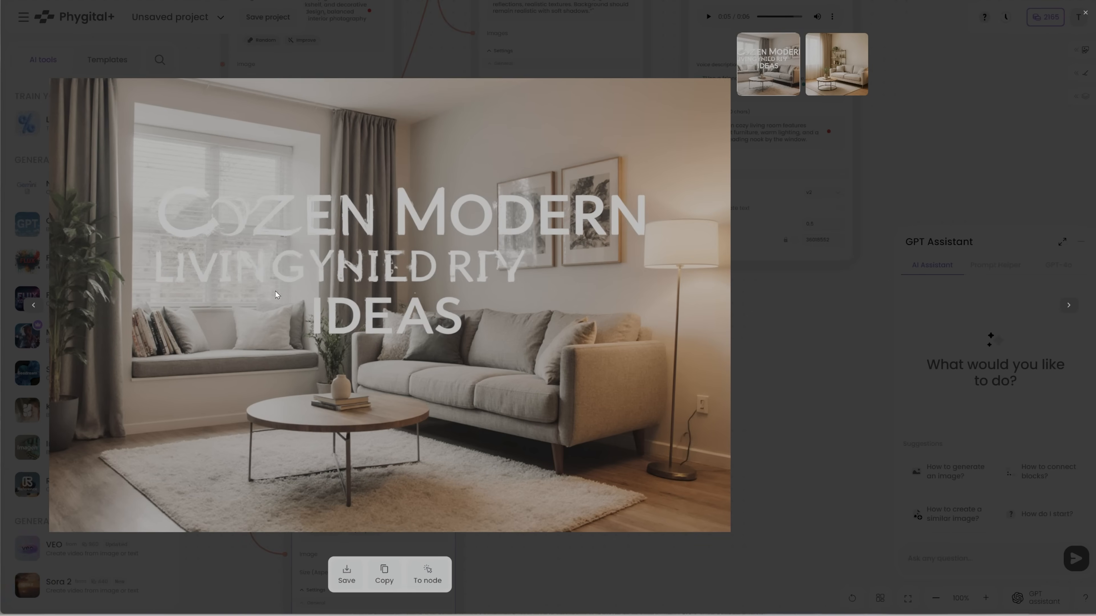
pyautogui.press('Escape')
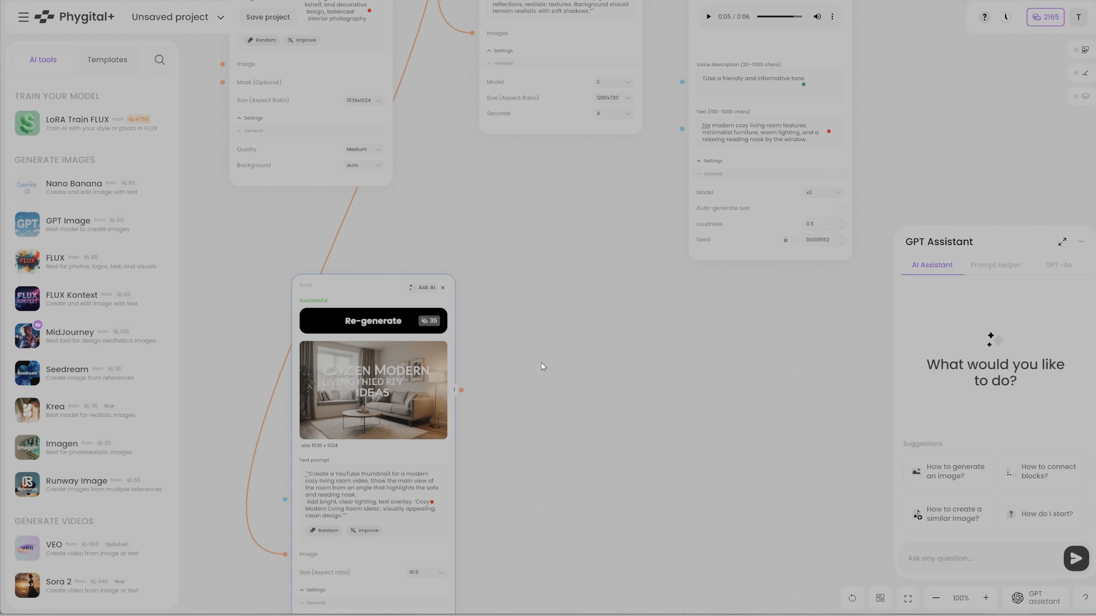
pyautogui.scroll(5, 454, 302)
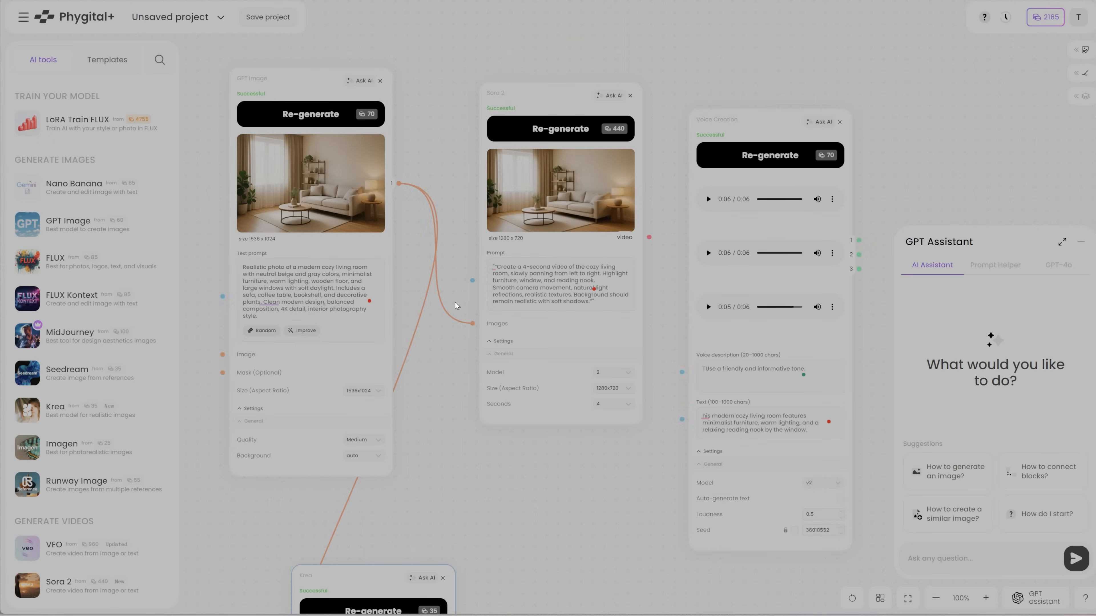
pyautogui.scroll(-3, 455, 303)
pyautogui.scroll(3, 454, 302)
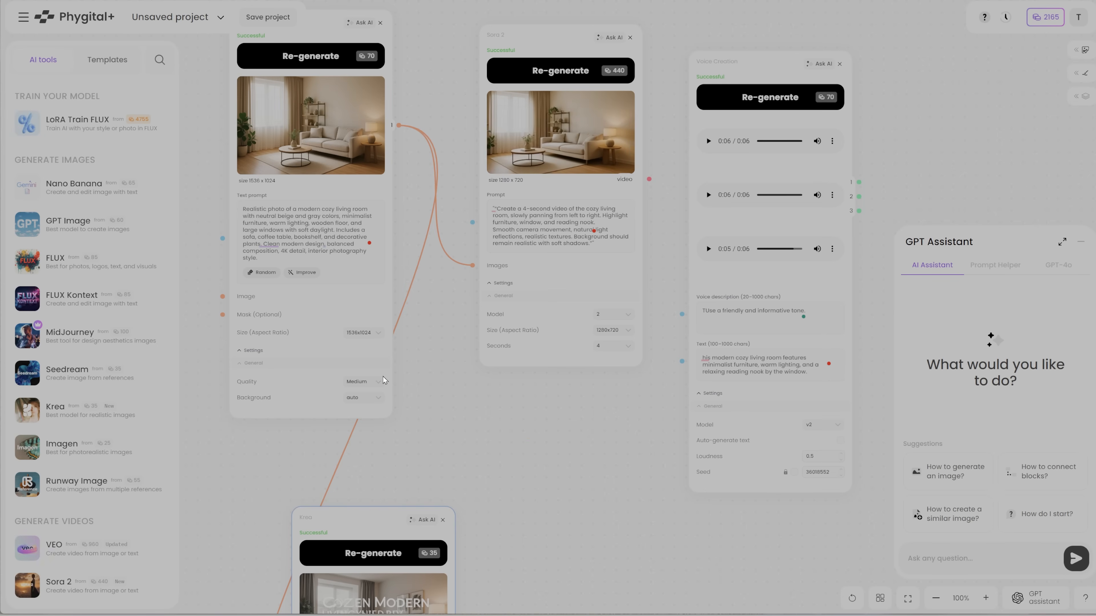
pyautogui.scroll(3, 458, 302)
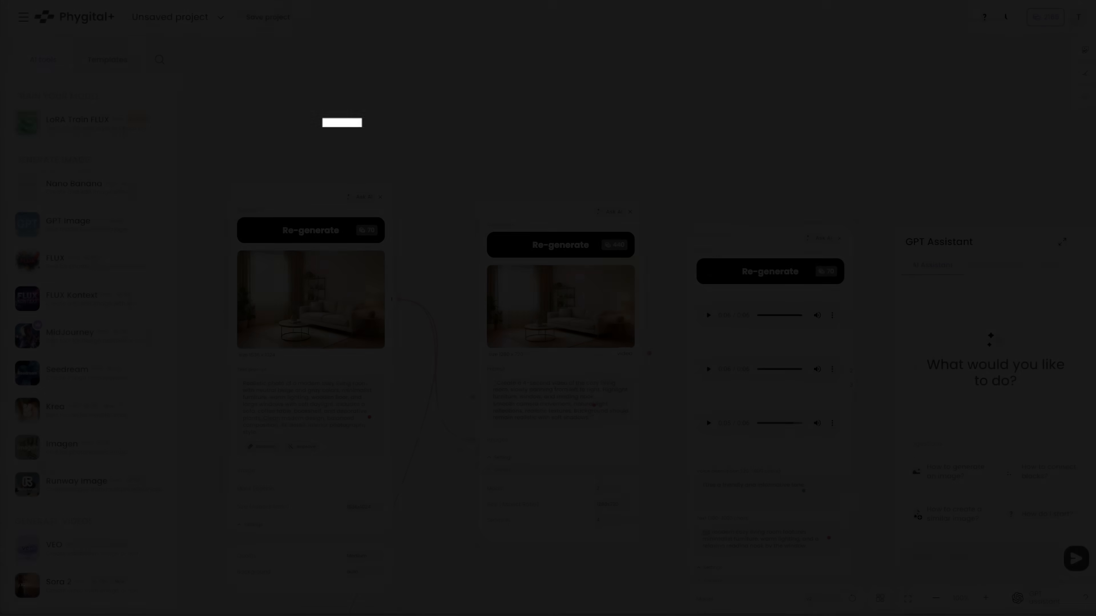